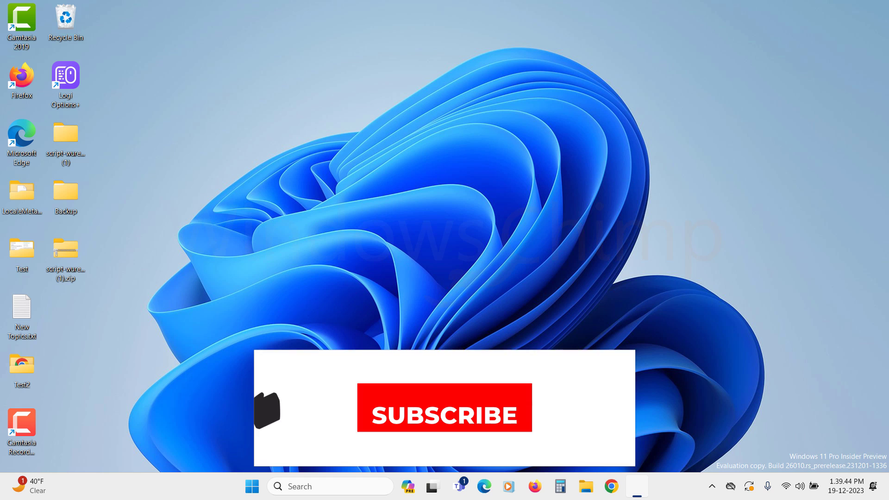
Step: In Settings > Windows Update, switch 'Get the latest updates as soon as they're available' to On
click(254, 490)
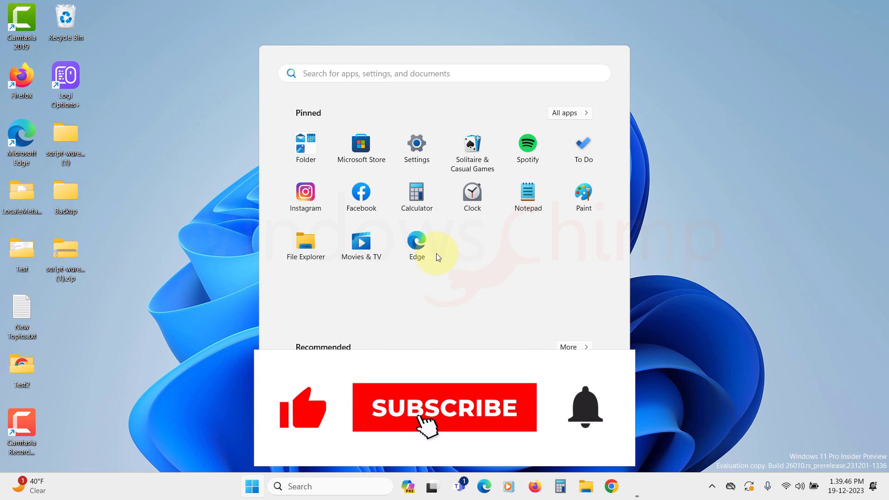
click(418, 152)
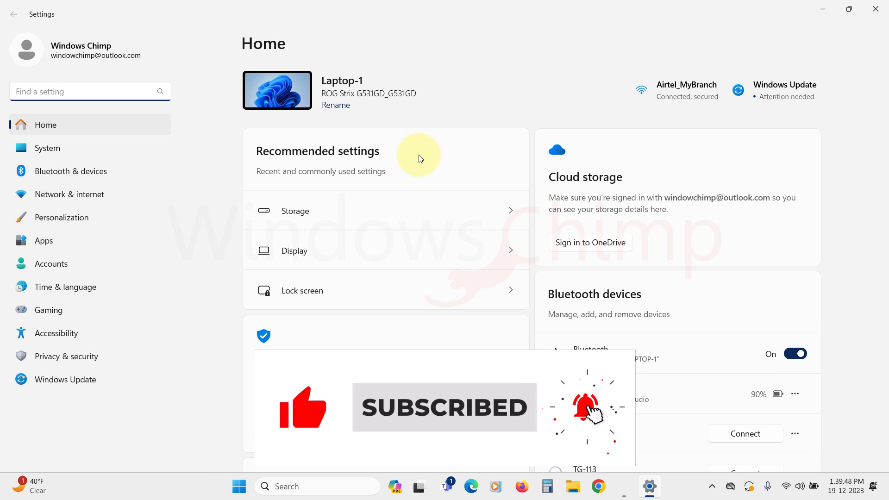
click(69, 384)
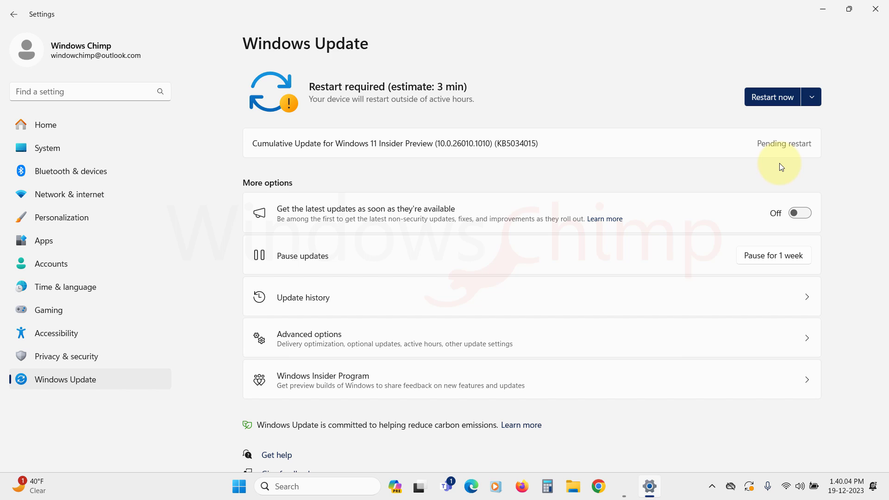
click(811, 219)
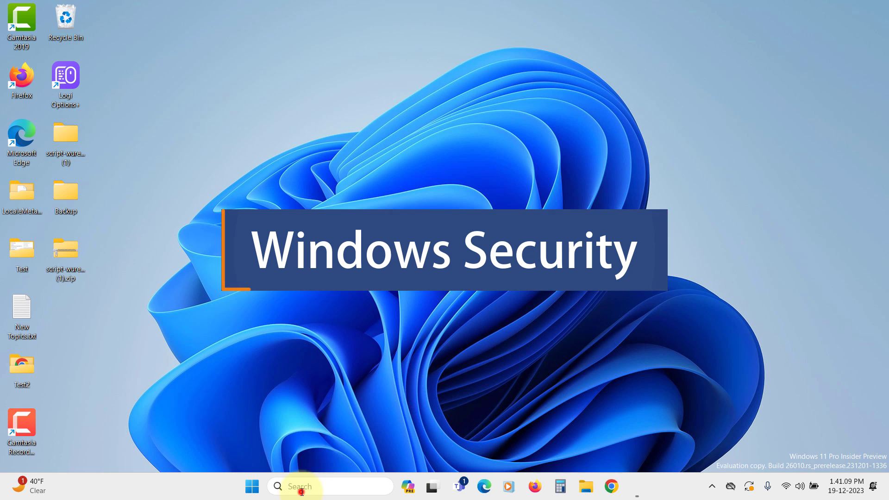
Step: Launch Windows Security and reach Ransomware protection through Virus & threat protection settings
click(299, 488)
text(windows)
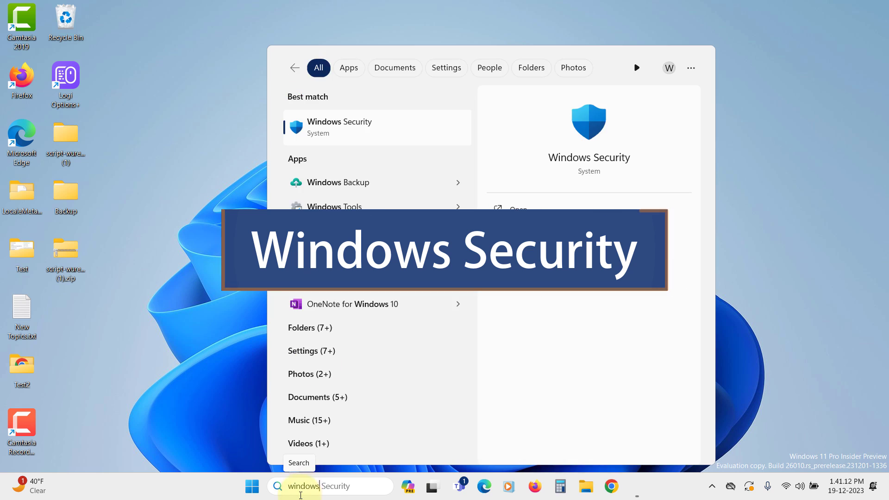
click(334, 128)
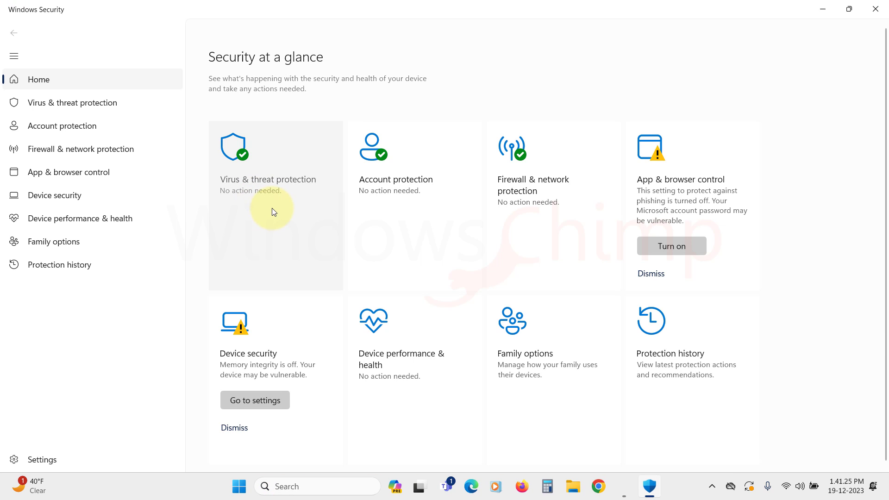
click(272, 207)
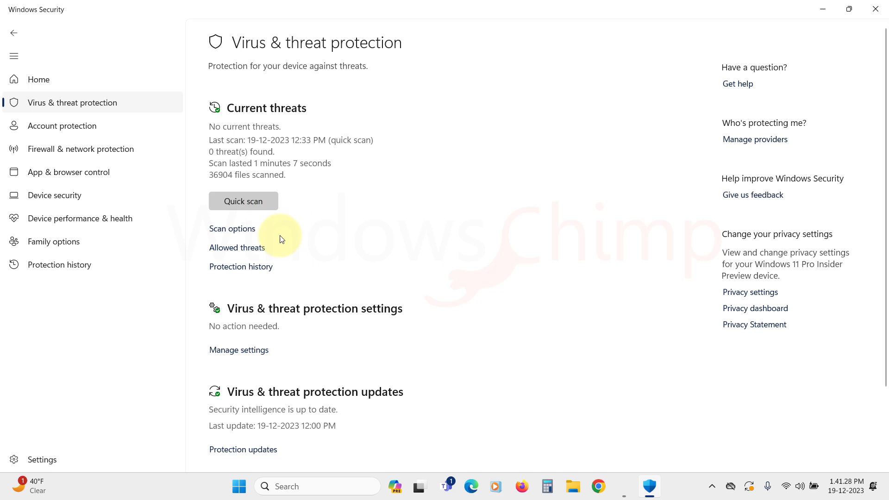
click(254, 354)
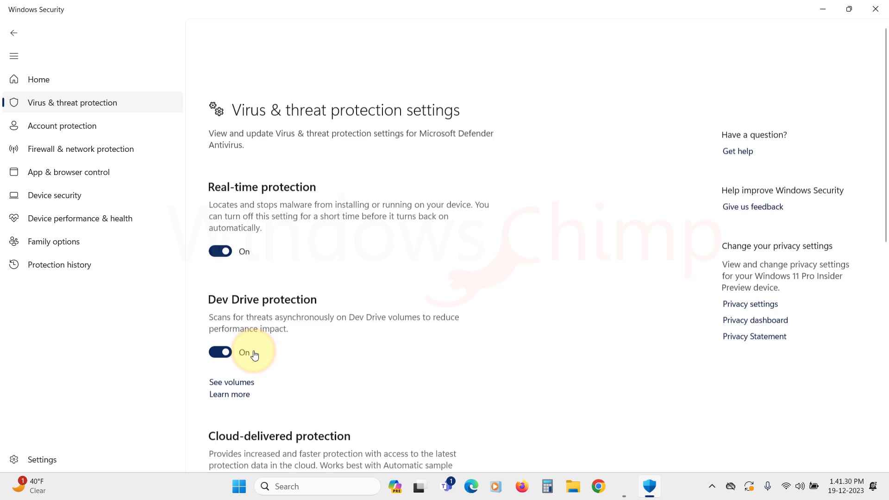
scroll(260, 229, down, 3)
scroll(262, 229, down, 8)
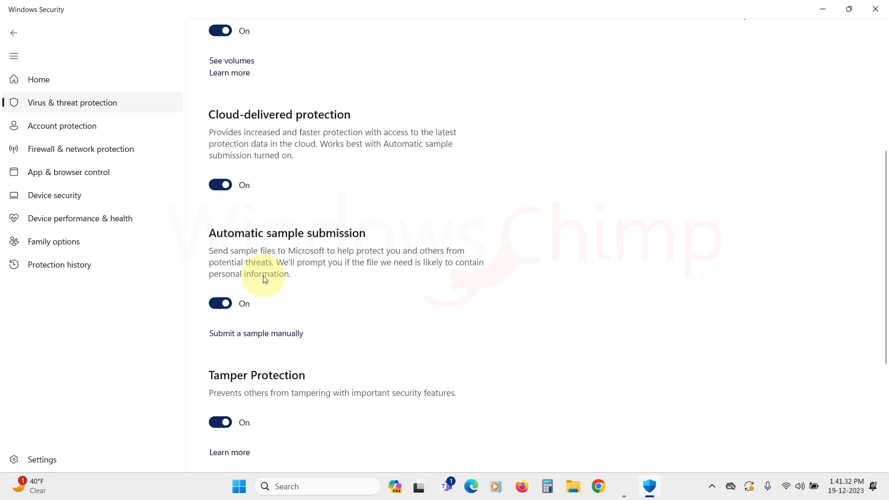
click(259, 343)
scroll(260, 346, down, 1)
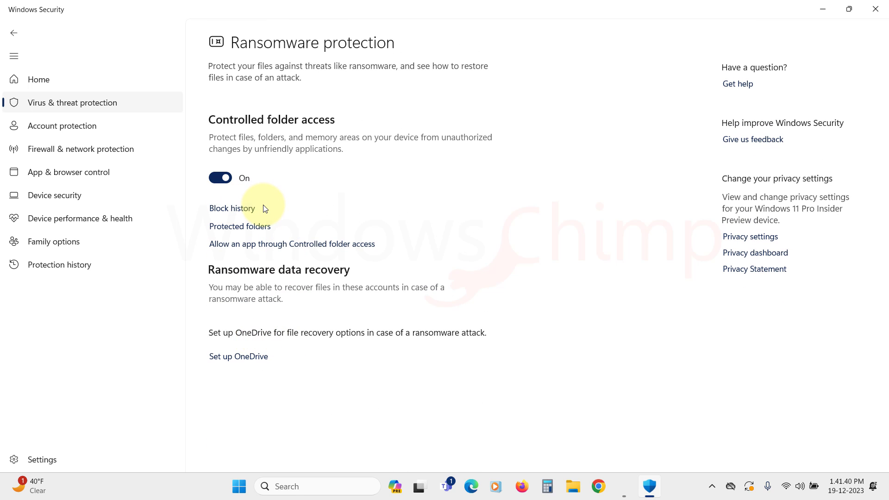
Step: Review the Protected folders list, cancelling an attempt to add a new folder
click(250, 227)
click(359, 337)
scroll(337, 289, down, 2)
click(255, 46)
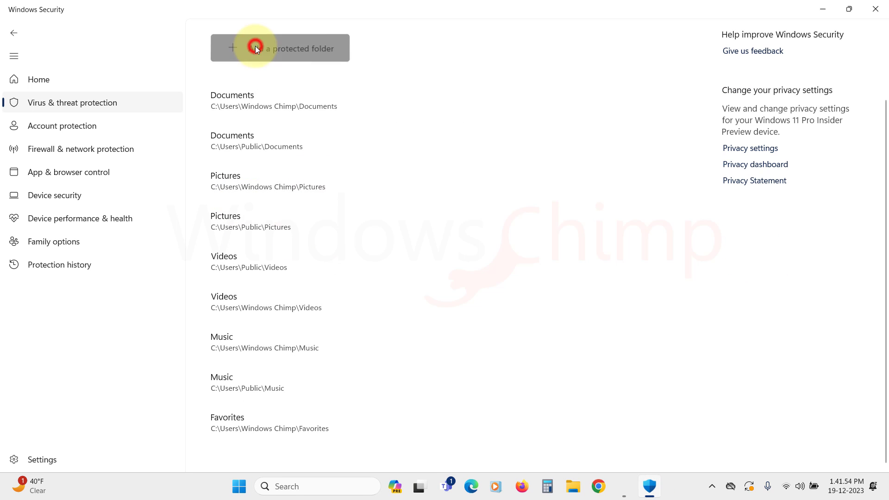
click(415, 262)
scroll(404, 156, up, 2)
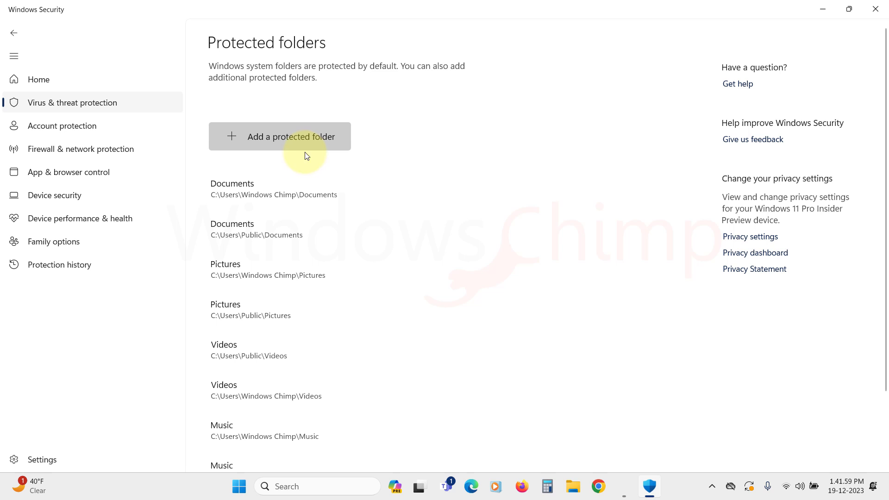
click(13, 33)
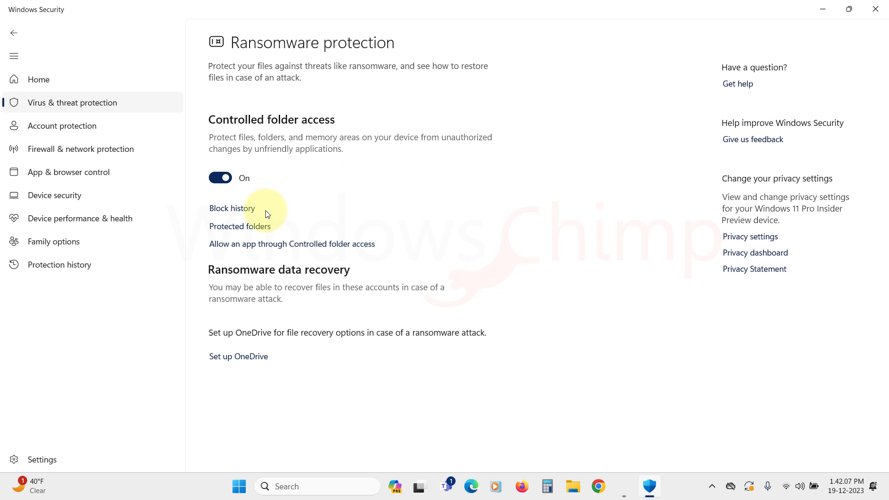
Step: Review the apps allowed through Controlled folder access and the ways to add one
click(250, 244)
click(406, 336)
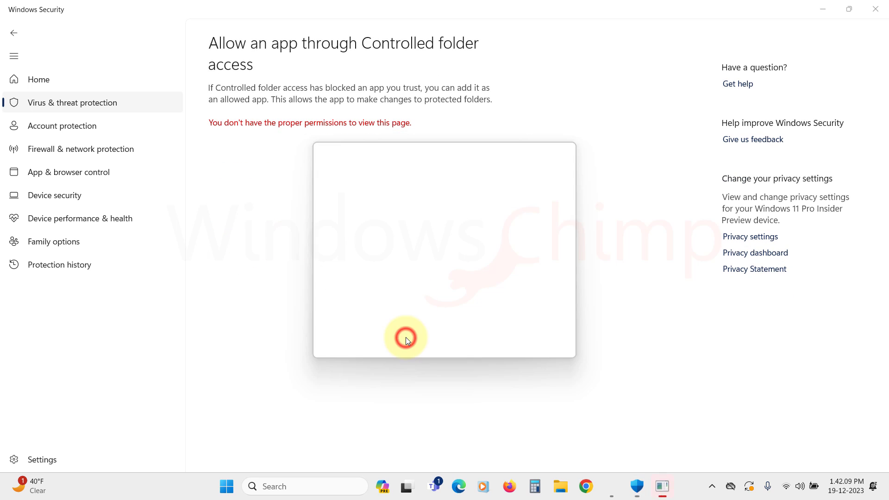
click(287, 127)
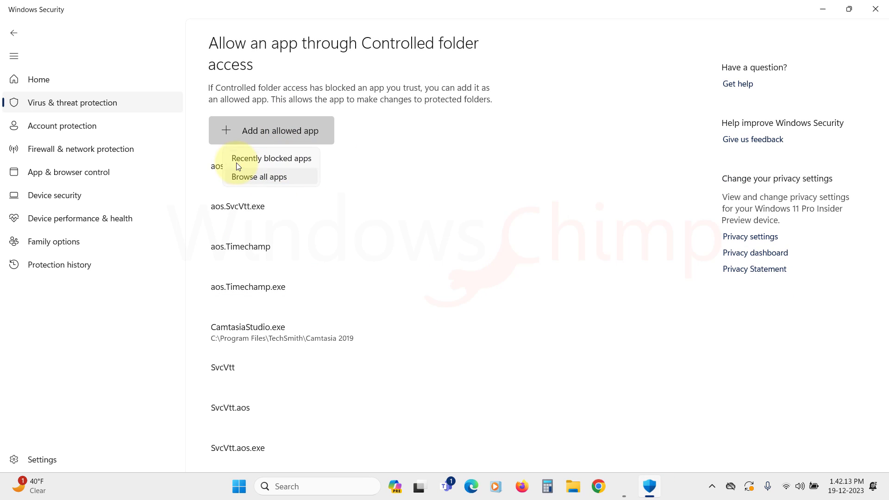
click(13, 33)
Step: Return to Virus & threat protection and select Full scan under Scan options
click(14, 32)
click(14, 32)
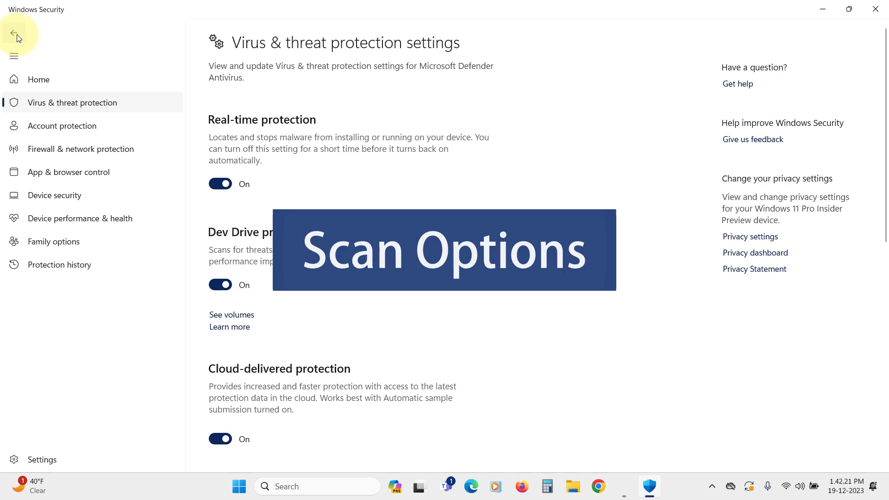
click(14, 33)
click(219, 228)
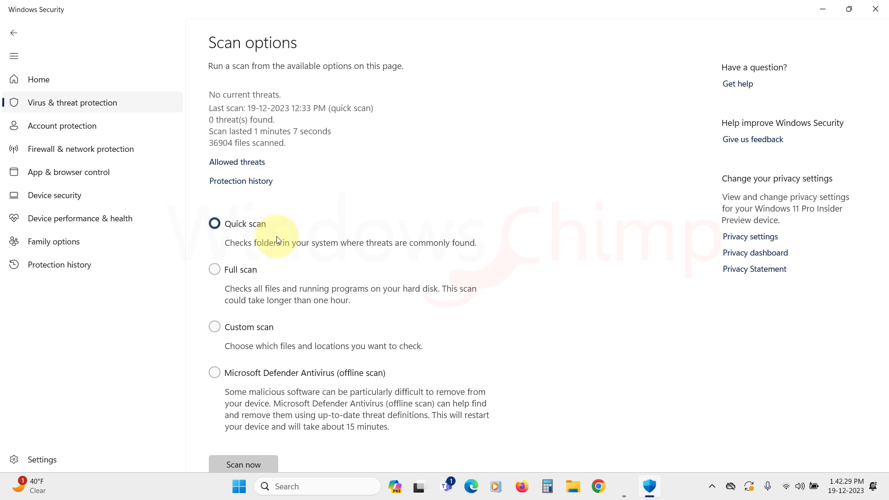
click(216, 271)
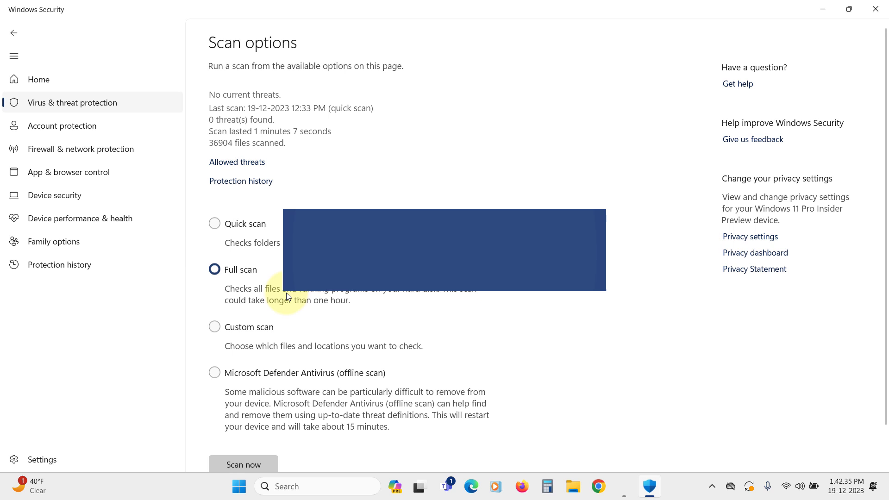
scroll(260, 345, down, 2)
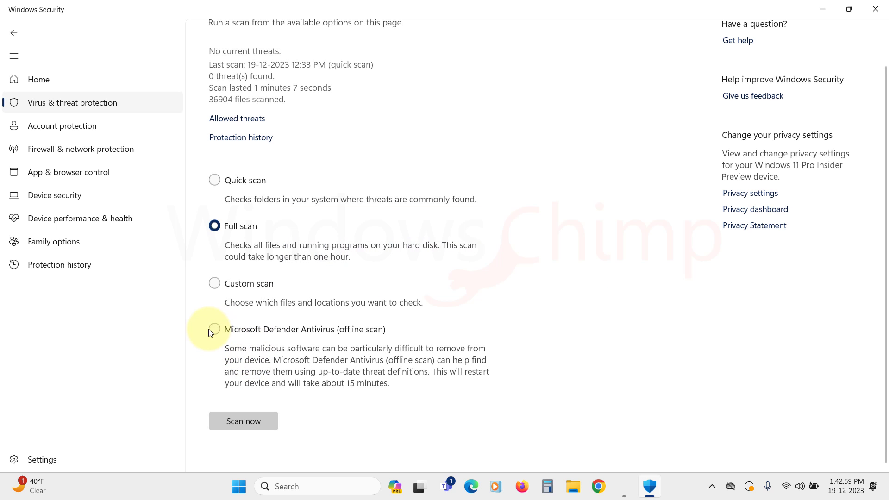
Step: Start a Microsoft Defender Antivirus (offline scan) and approve its permission request
click(215, 329)
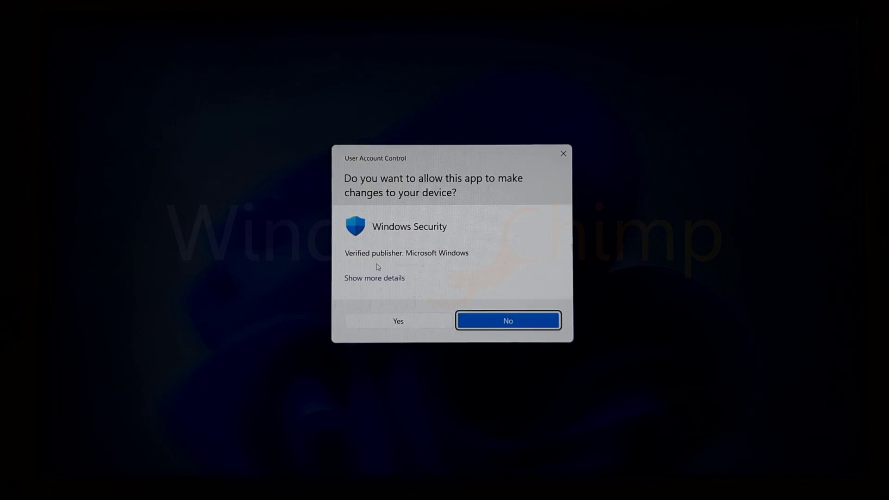
click(400, 320)
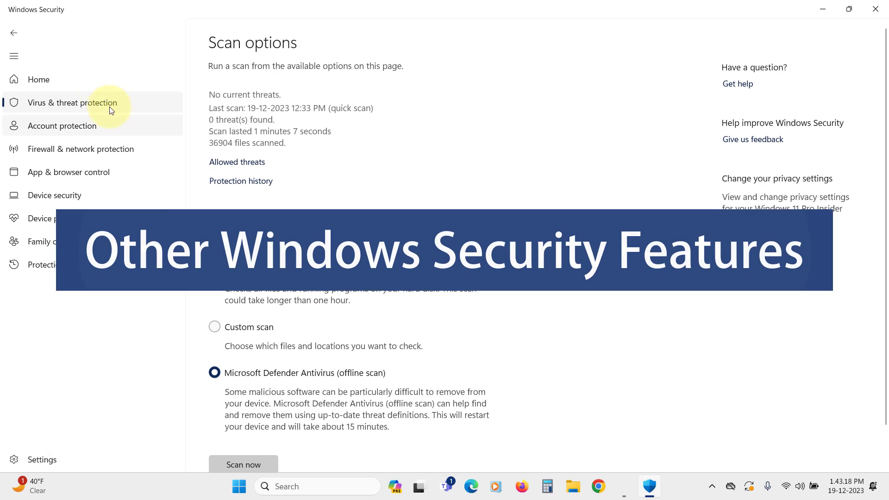
Step: Turn on phishing protection for App & browser control from the security overview
click(66, 80)
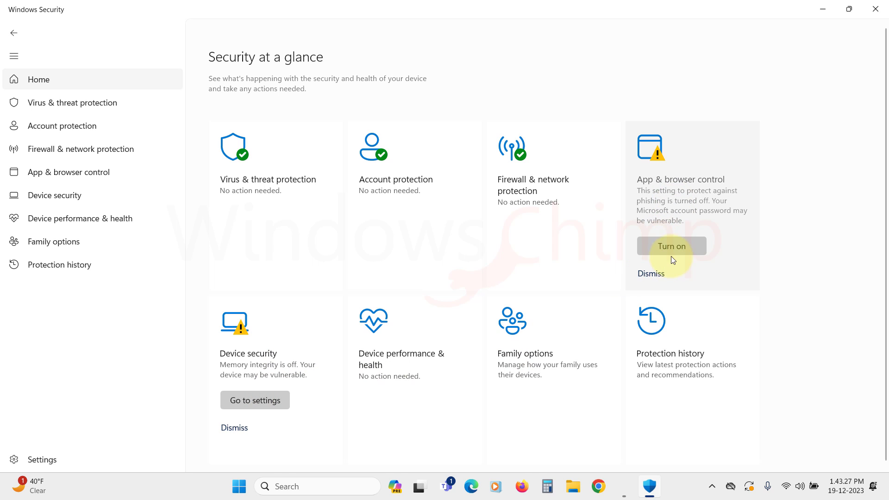
click(675, 246)
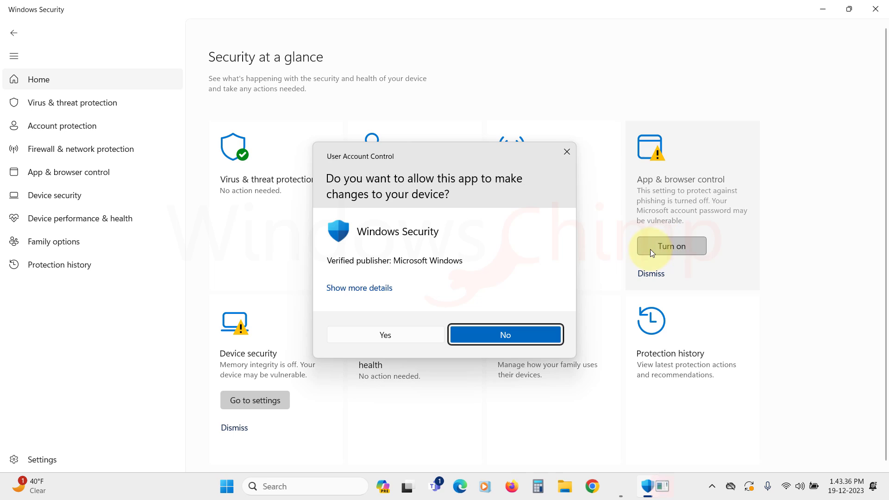
click(407, 338)
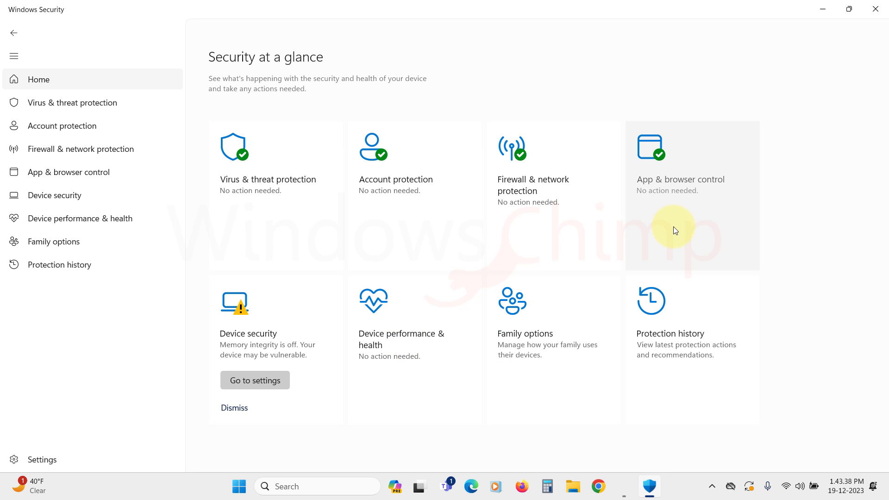
Step: Switch on Memory integrity in Core isolation, approving the permission request
click(258, 382)
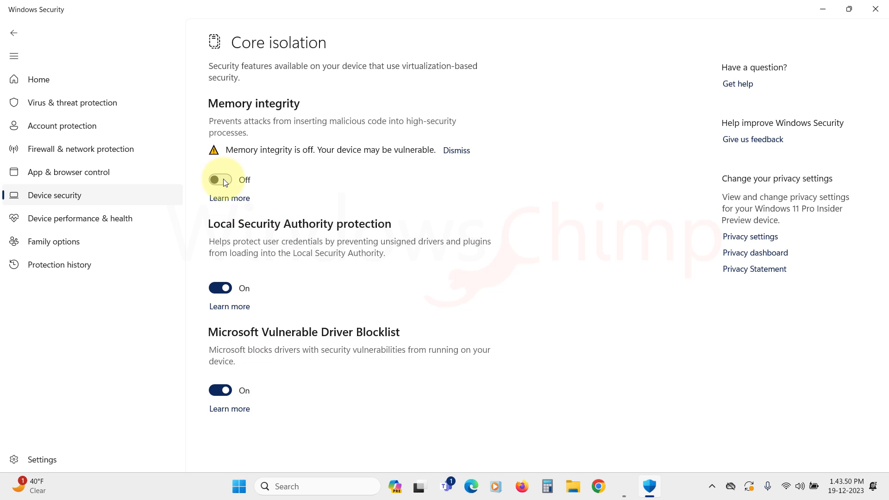
click(222, 180)
click(383, 334)
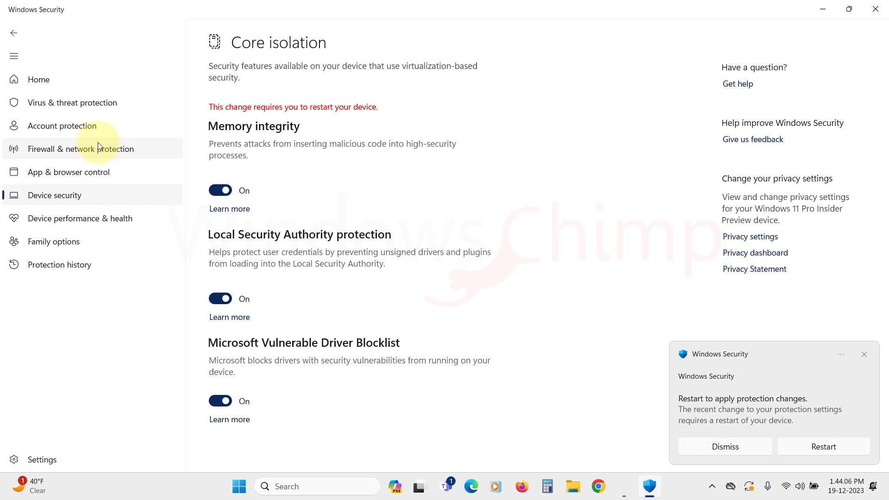
Step: Tick 'Allow Windows to automatically lock your device when you're away' under Dynamic lock
click(82, 133)
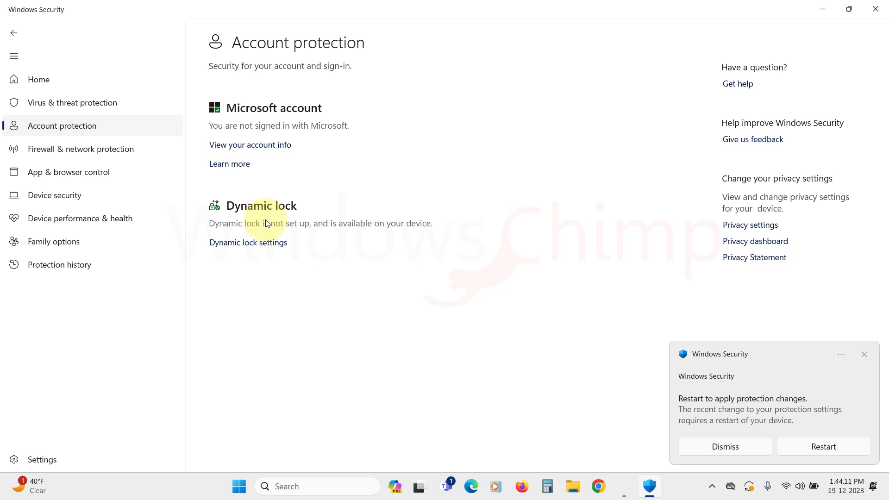
click(247, 246)
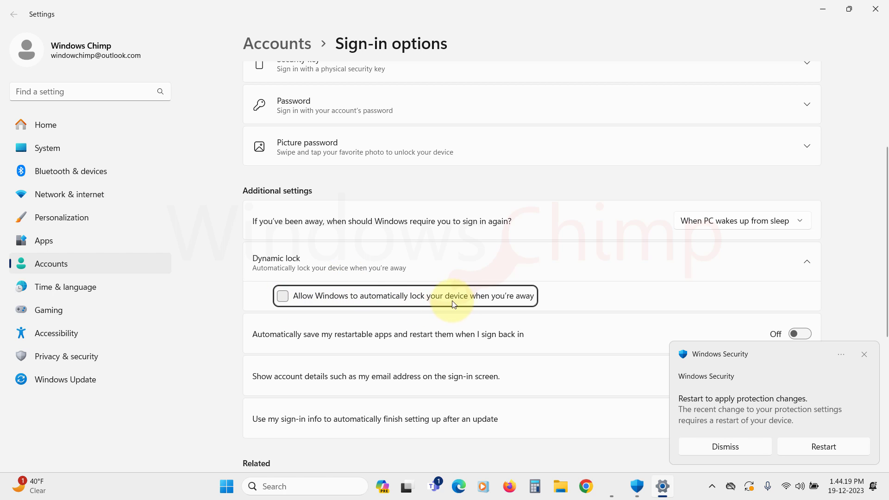
click(284, 298)
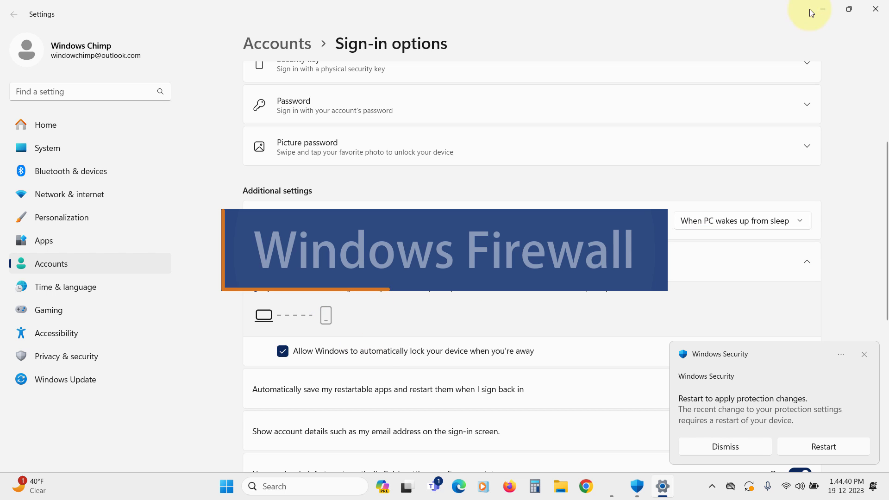
Step: Dismiss the restart notification and open the Public network firewall settings
click(820, 9)
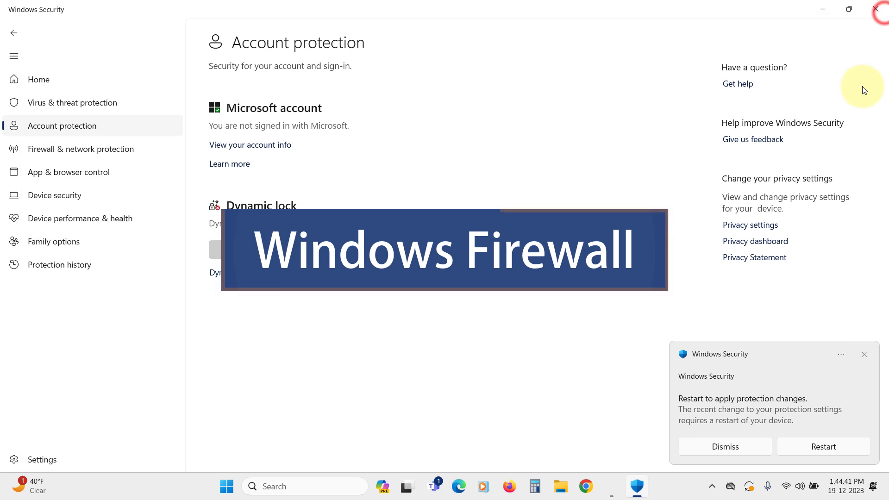
click(733, 444)
click(65, 154)
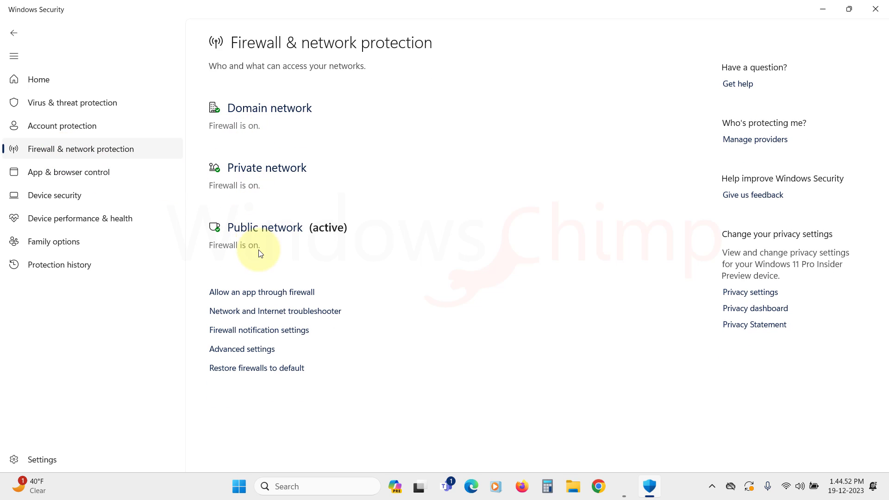
click(265, 229)
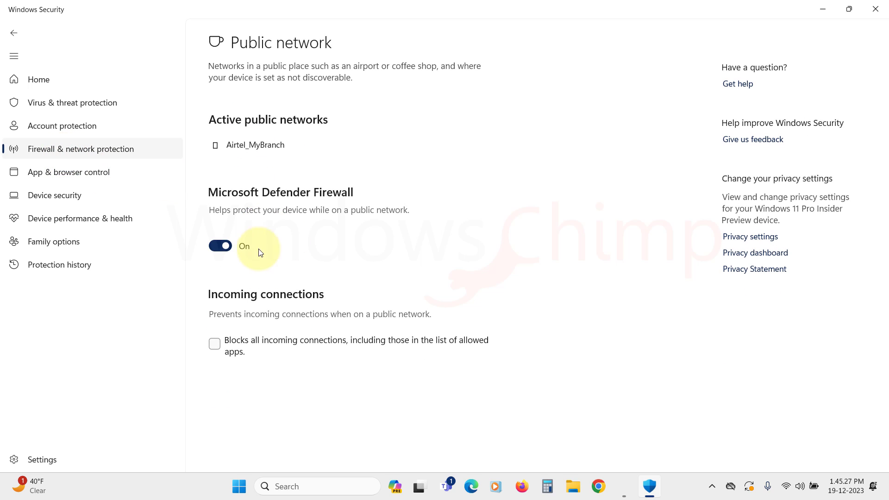
Step: Tick then untick Block all incoming connections, approving each permission prompt
click(215, 344)
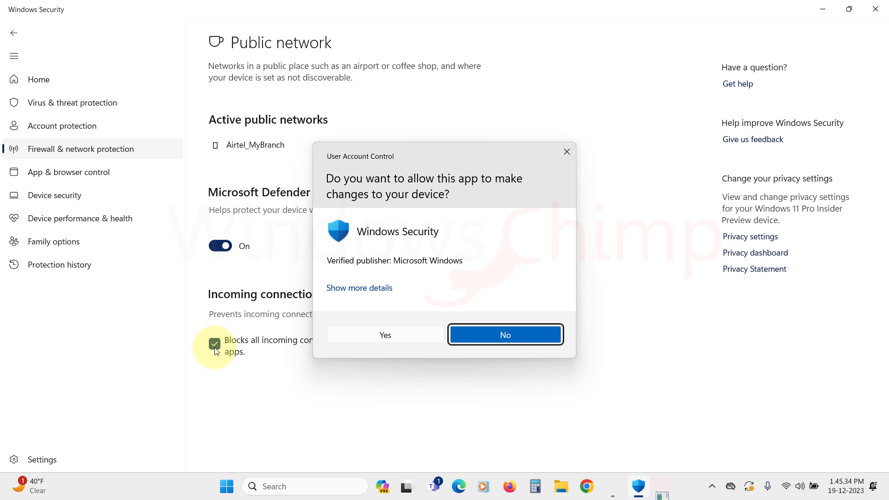
click(421, 335)
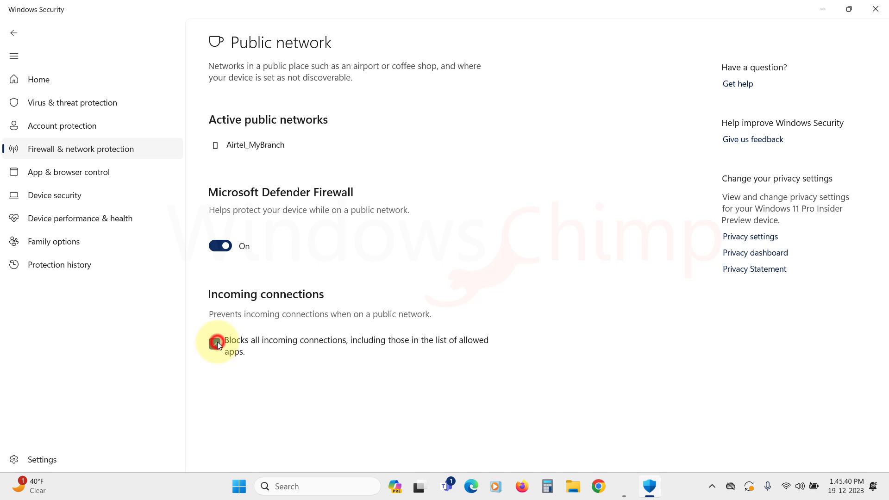
click(216, 343)
click(389, 337)
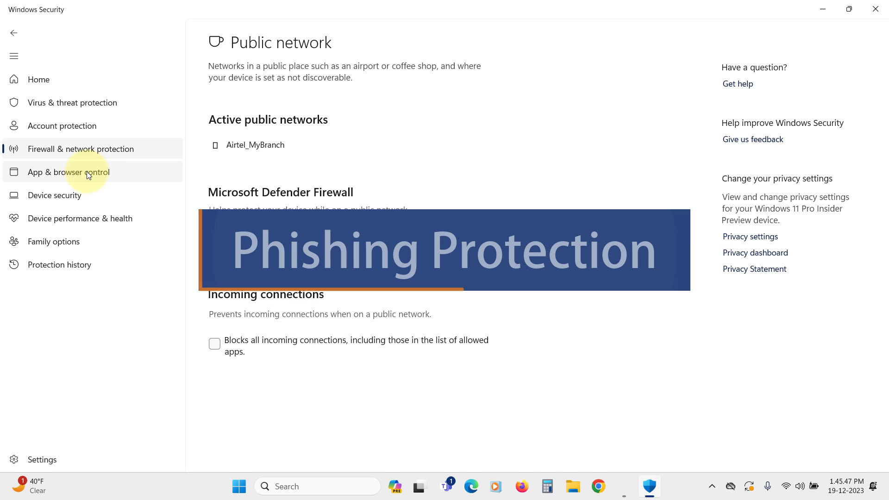
Step: Open Reputation-based protection settings under App & browser control and scroll through Phishing protection
click(87, 173)
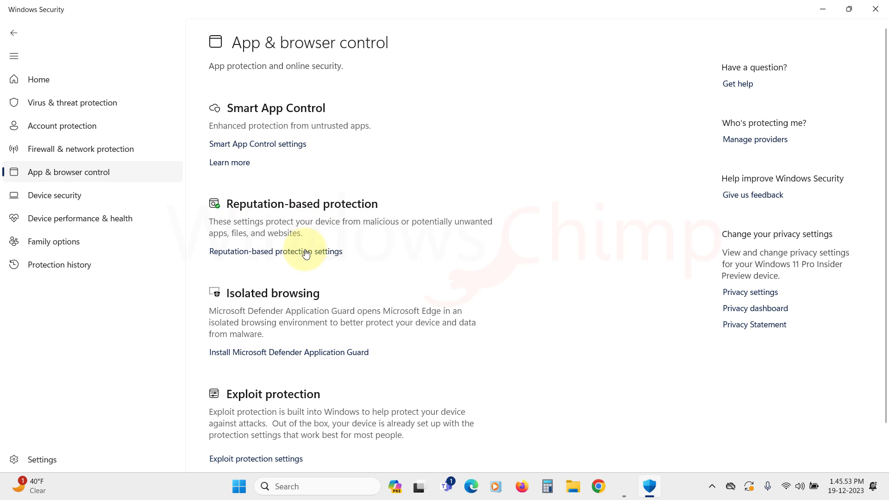
click(305, 251)
scroll(218, 352, down, 3)
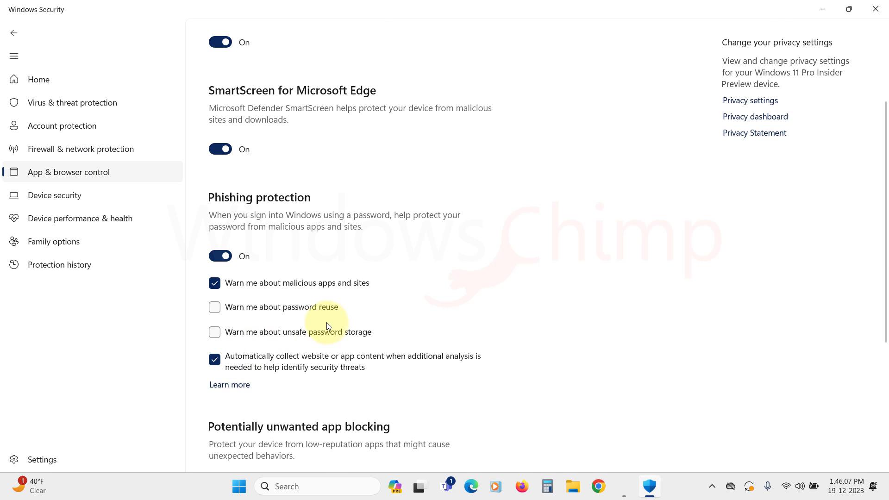
scroll(319, 342, down, 4)
scroll(319, 342, up, 2)
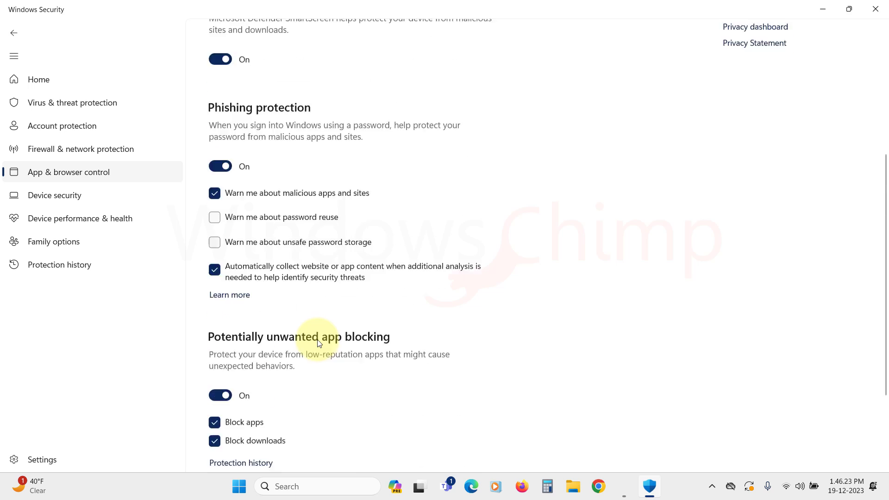
scroll(318, 342, up, 4)
scroll(318, 342, down, 4)
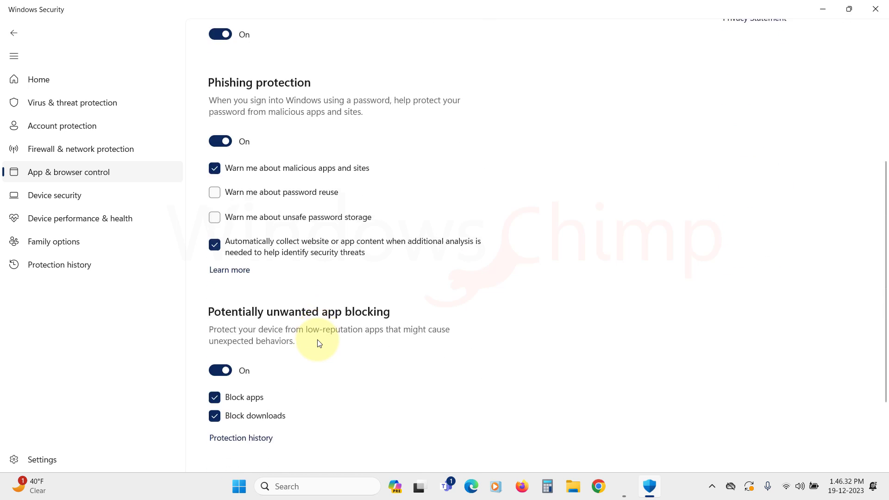
scroll(318, 342, down, 2)
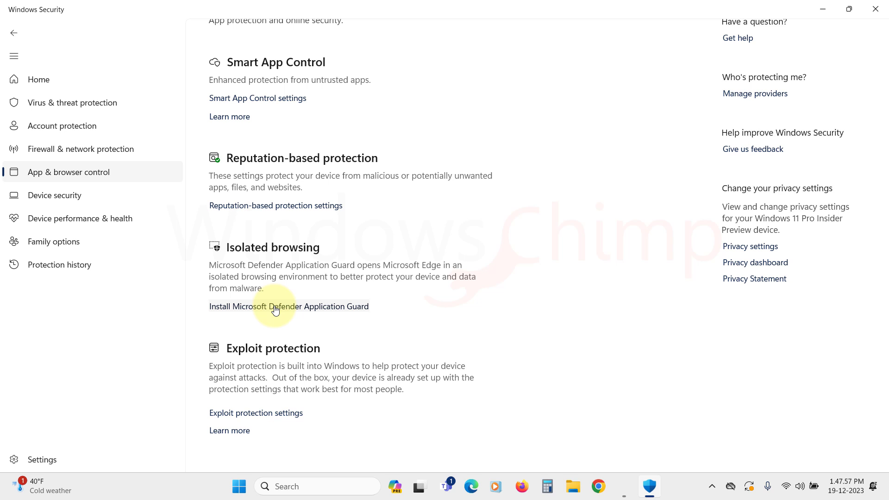
Step: Enable Microsoft Defender Application Guard in Windows Features, choosing Don't restart
click(275, 310)
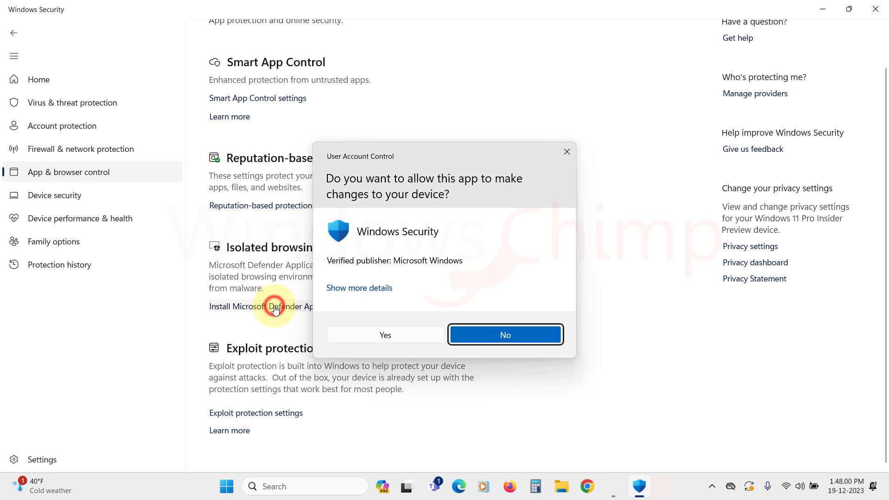
click(401, 334)
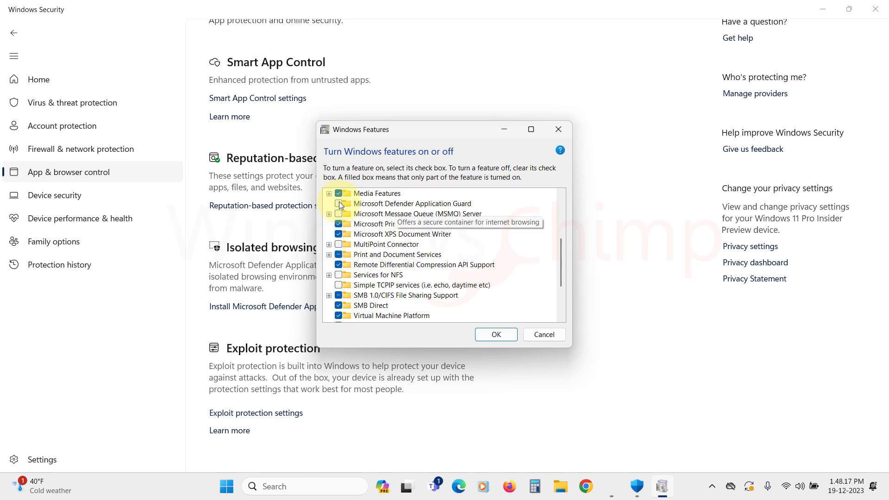
click(339, 202)
click(496, 335)
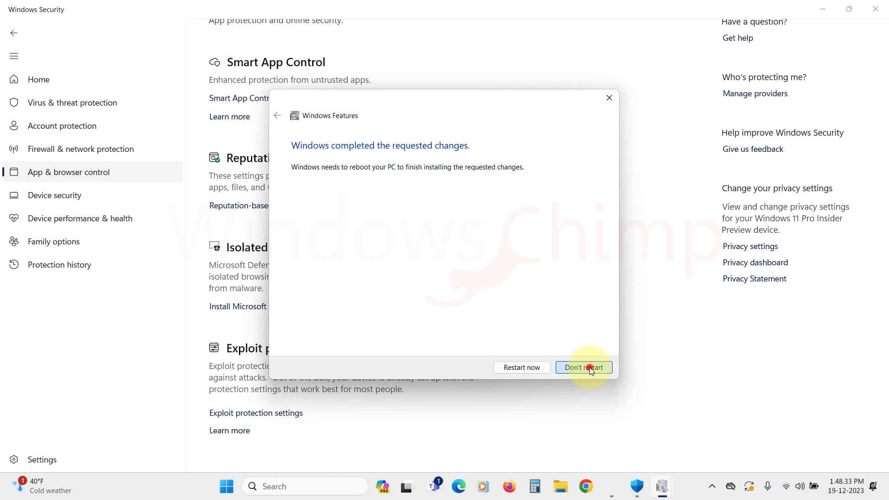
click(590, 368)
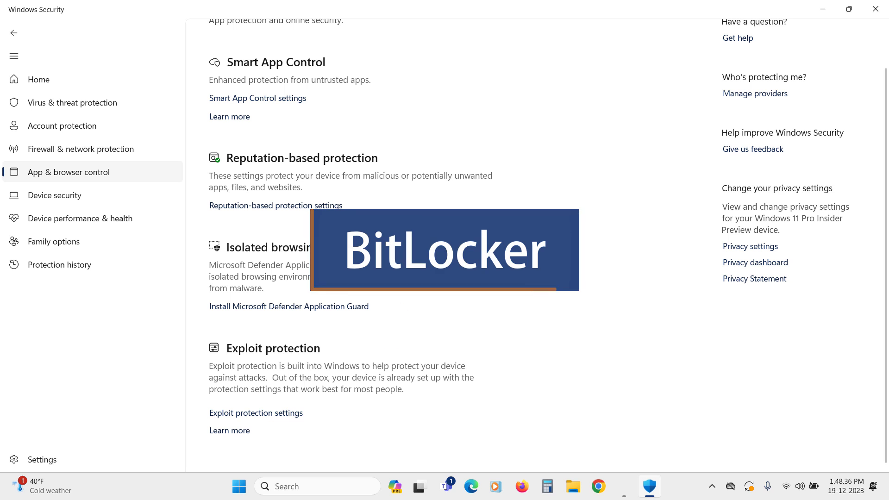
Step: Go to Device security and open Manage device encryption under Data encryption
click(57, 195)
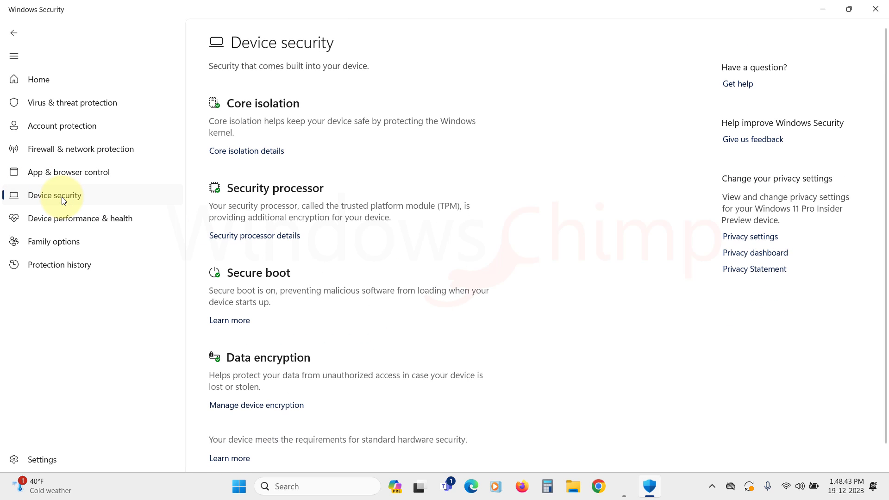
scroll(222, 347, down, 2)
click(249, 384)
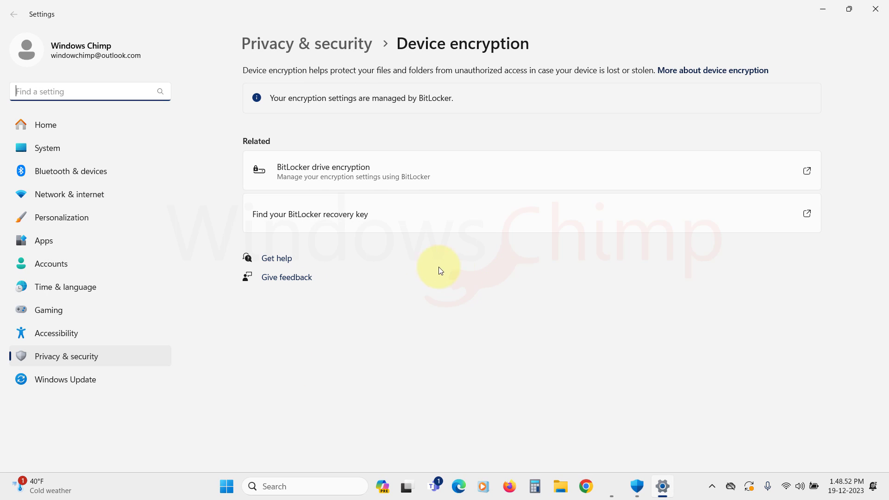
Step: In BitLocker Drive Encryption, back up the C: drive recovery key to the Microsoft account
click(372, 176)
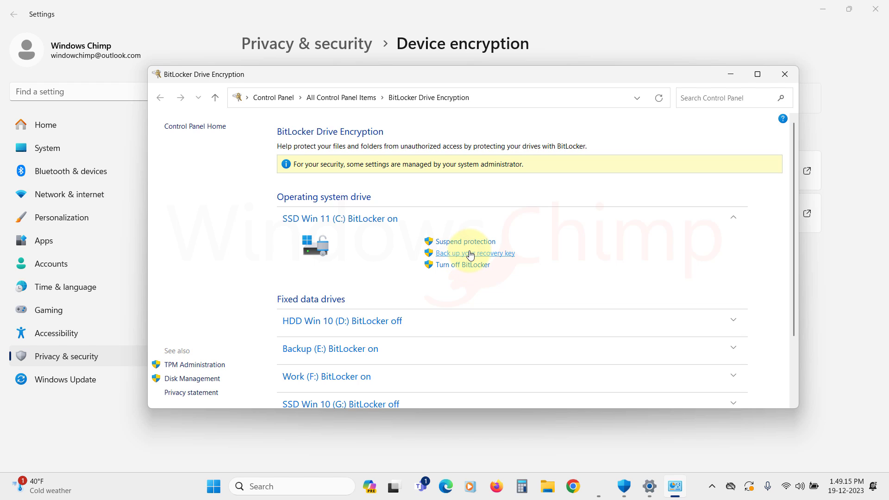
click(471, 254)
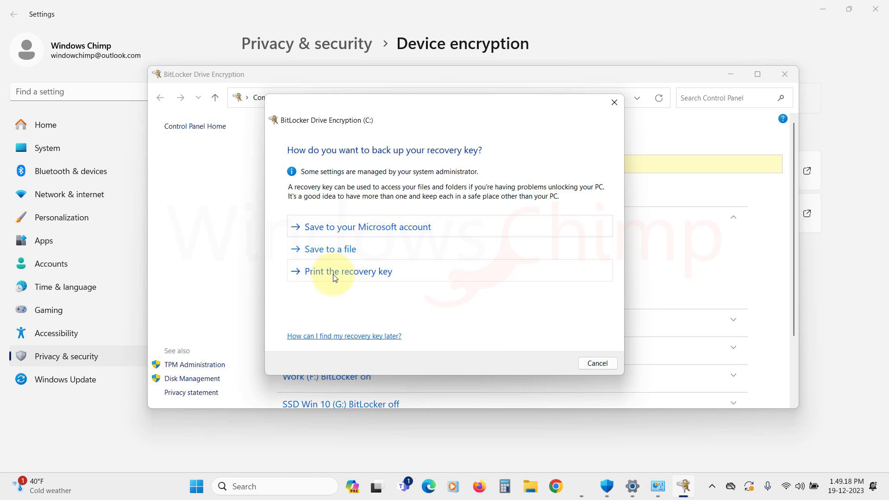
click(343, 229)
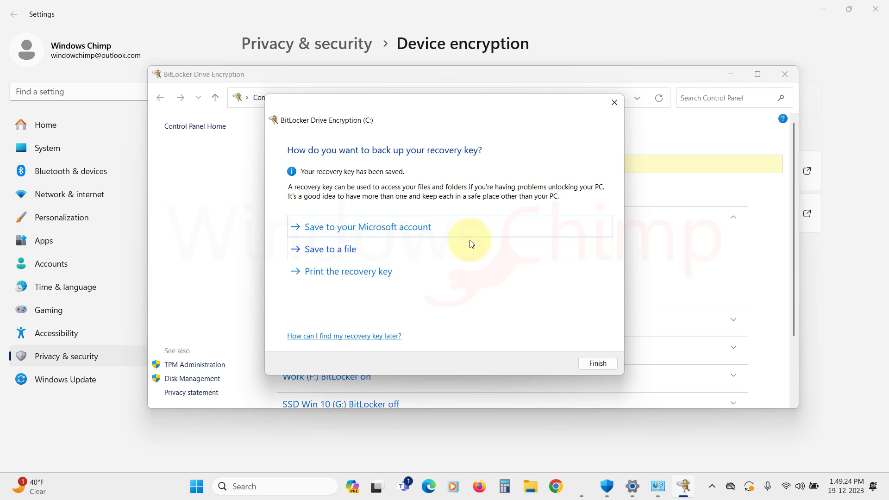
Step: Finish the recovery key backup, then close the BitLocker and Settings windows
click(596, 364)
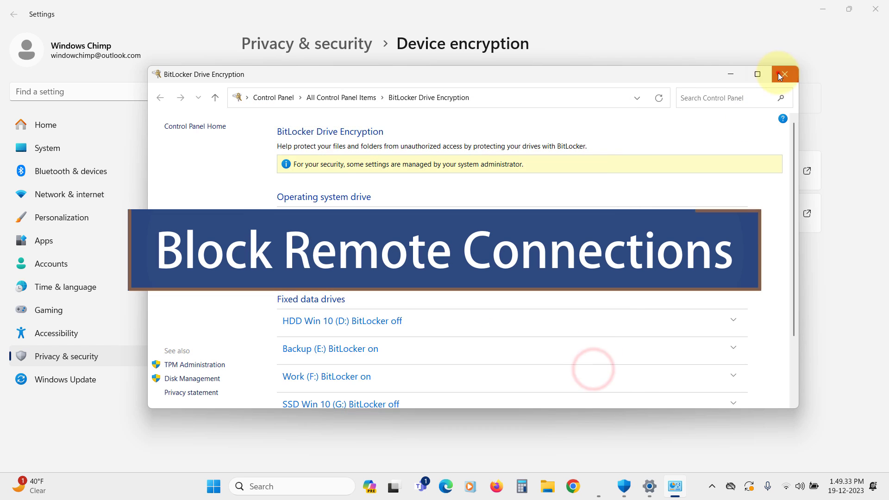
click(785, 74)
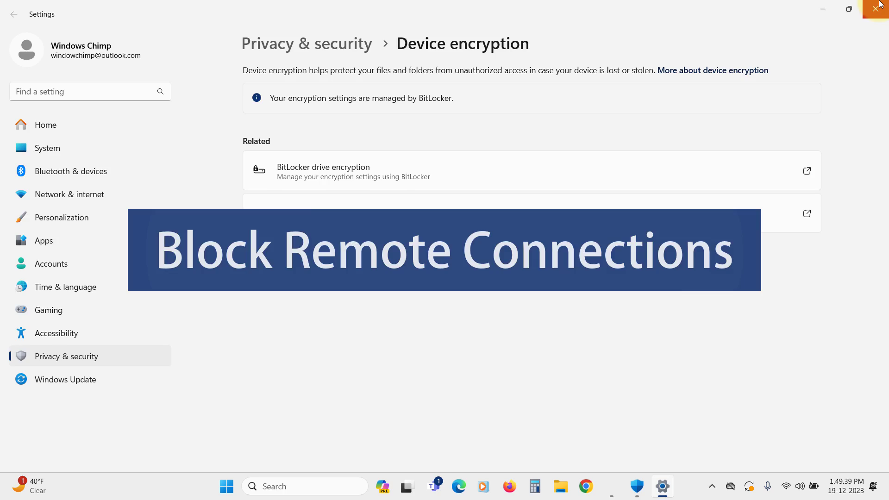
click(880, 5)
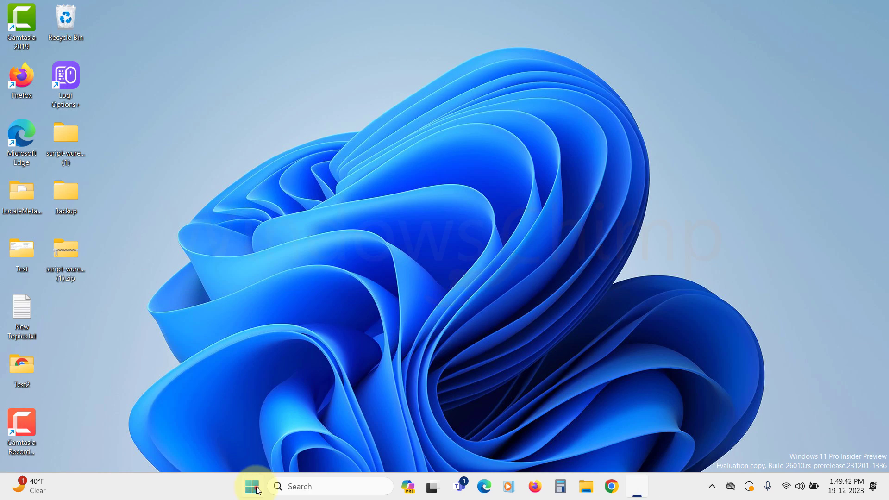
Step: Open Settings > System > Remote Desktop and check that Remote Desktop is Off
click(252, 486)
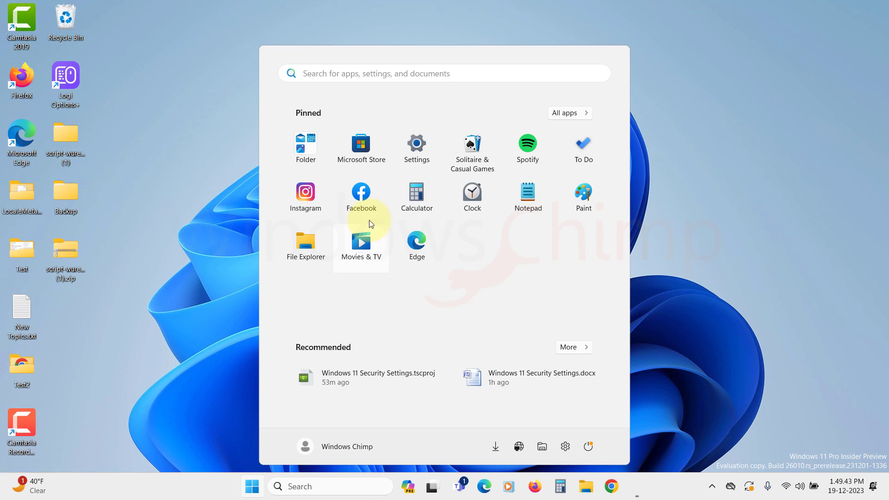
click(413, 146)
click(37, 144)
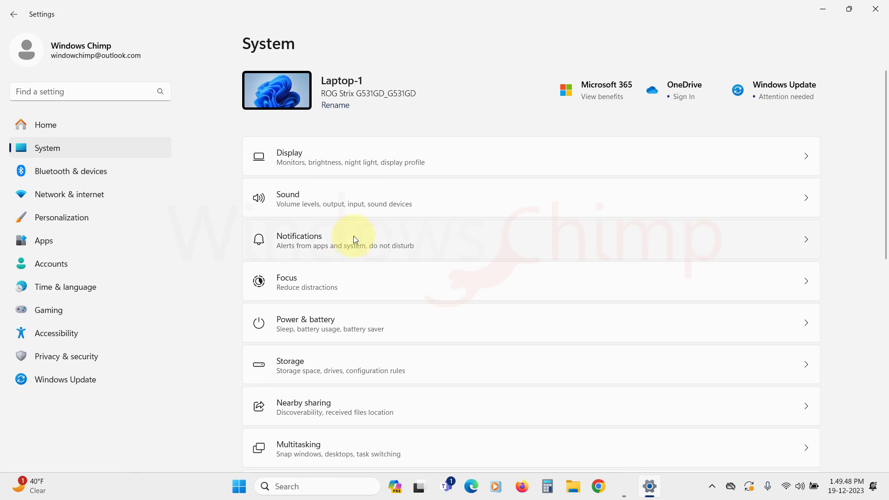
scroll(353, 235, down, 8)
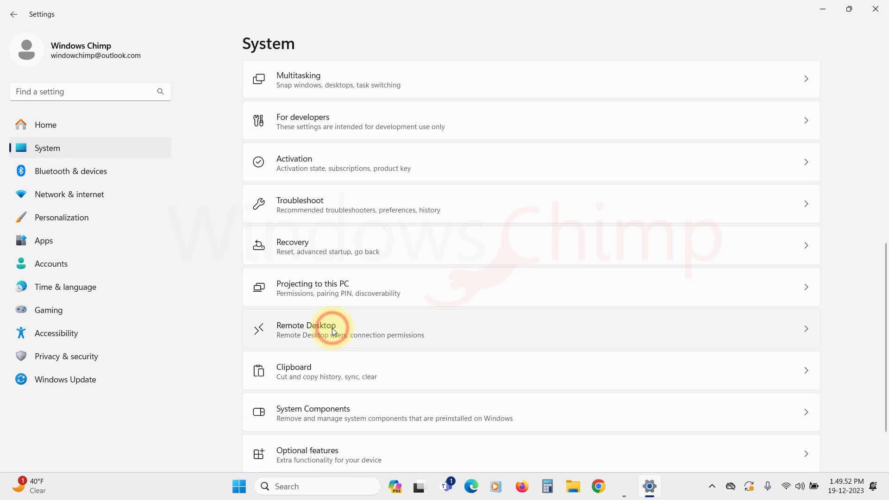
click(332, 328)
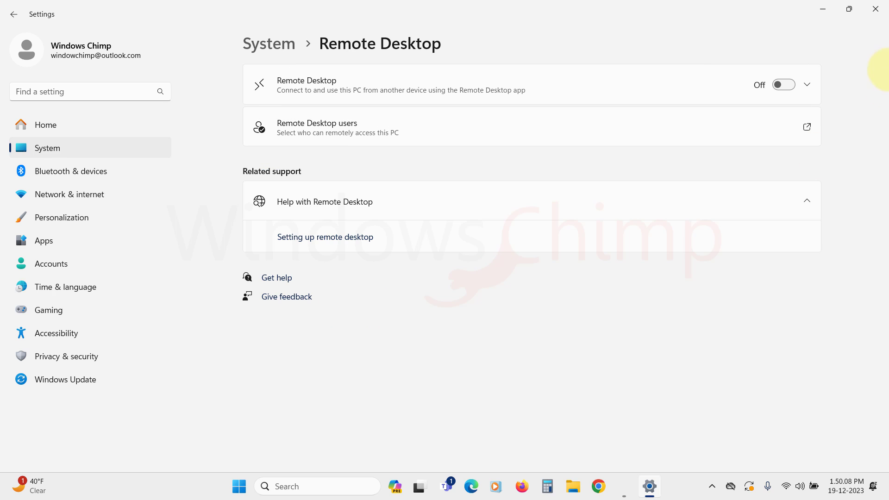
click(805, 84)
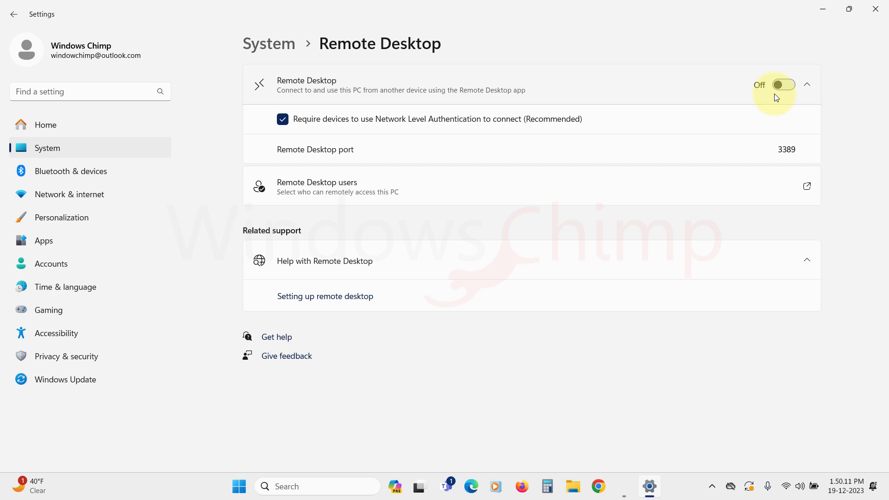
click(811, 83)
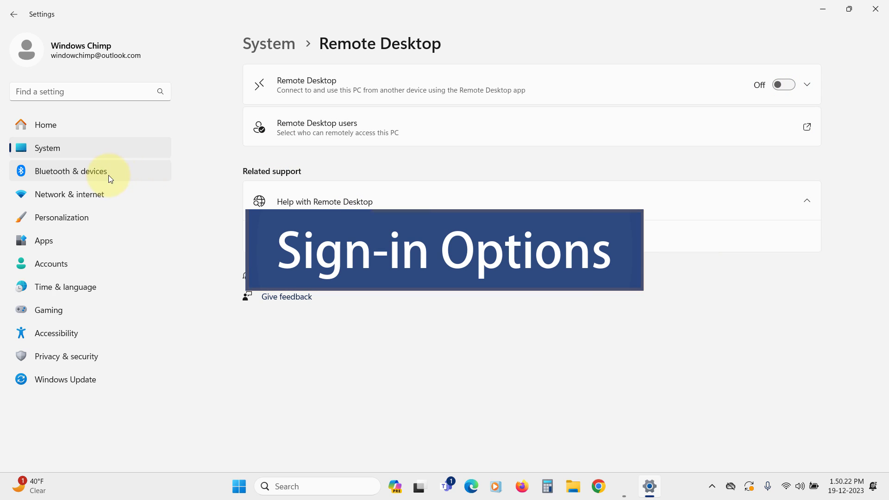
Step: Inspect the PIN (Windows Hello) and Password entries under Accounts > Sign-in options, then return to Accounts
click(60, 267)
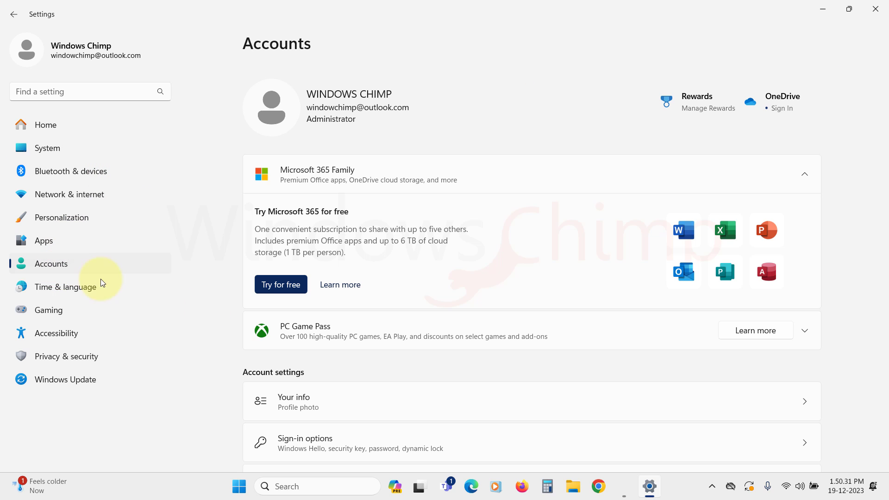
scroll(452, 301, down, 3)
click(313, 324)
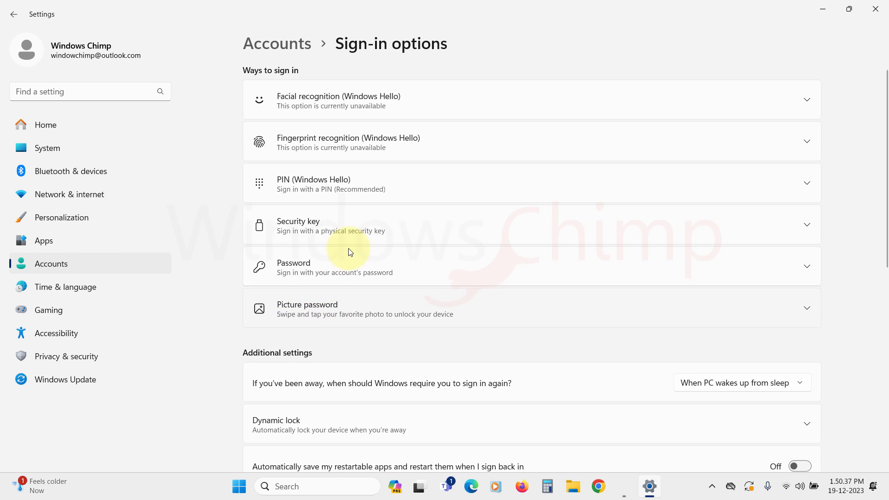
click(518, 177)
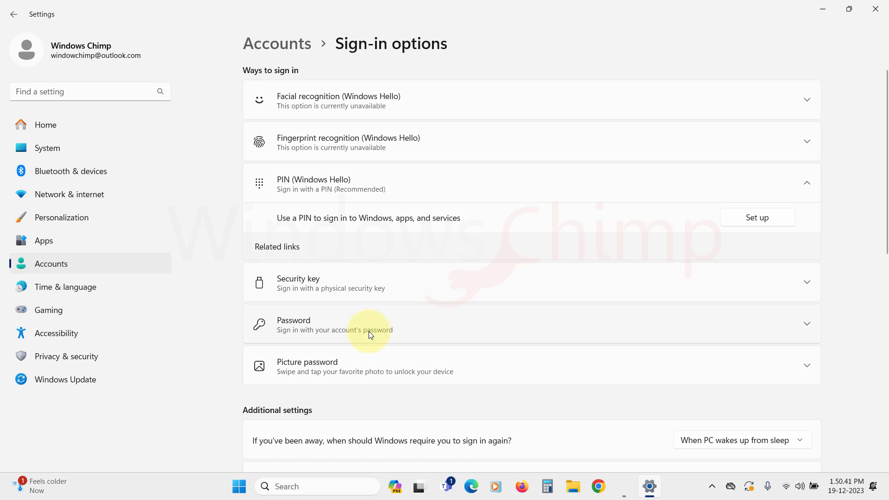
click(379, 319)
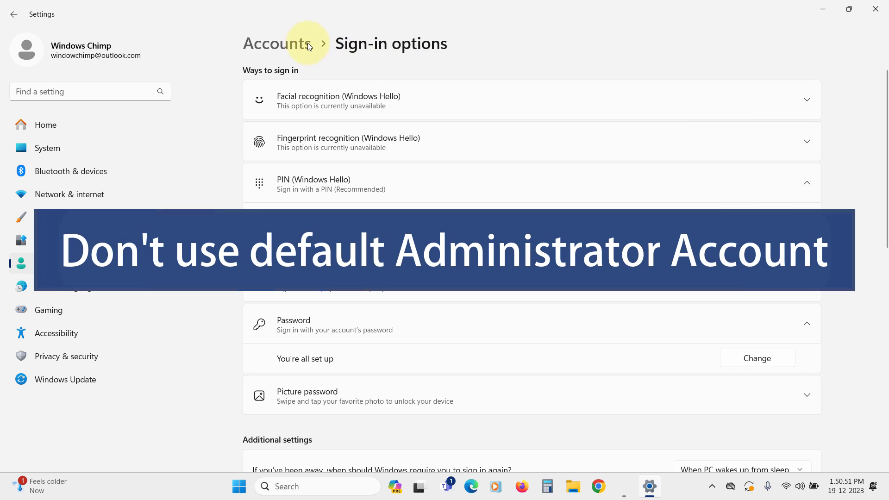
click(287, 43)
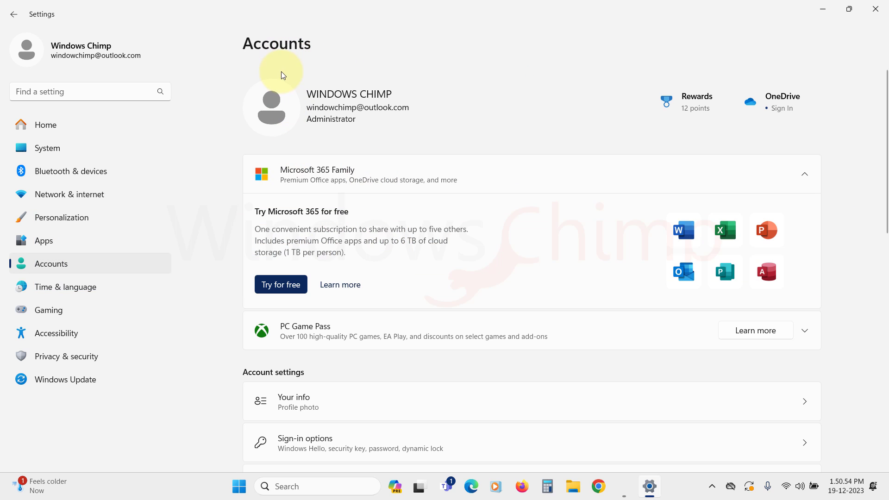
scroll(338, 278, down, 3)
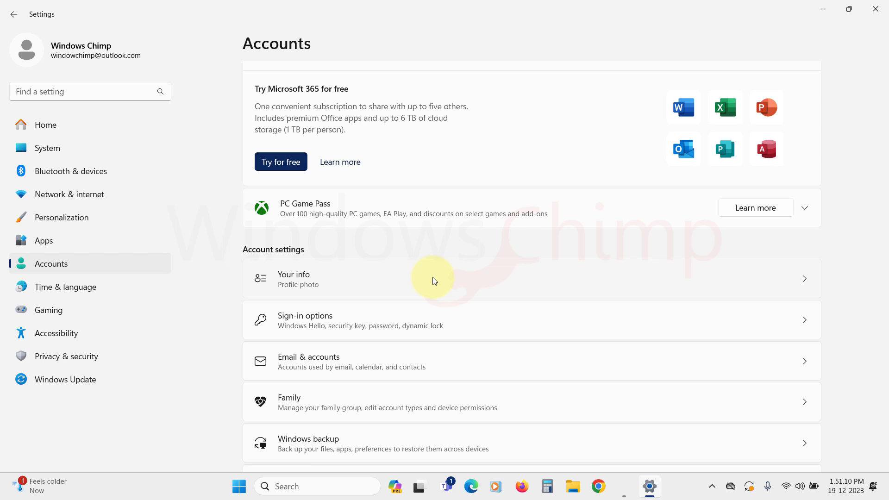
Step: Under Other users, start adding a local account without sign-in info or a Microsoft account
scroll(398, 298, down, 2)
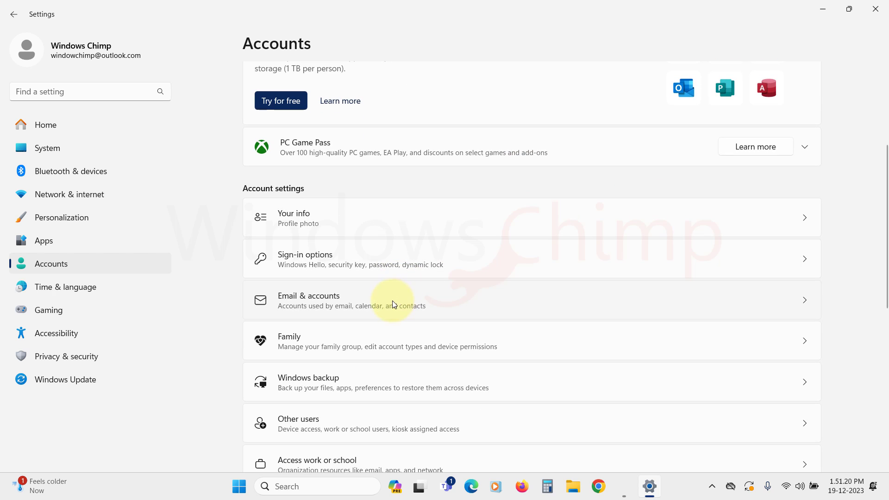
scroll(393, 301, down, 2)
click(312, 364)
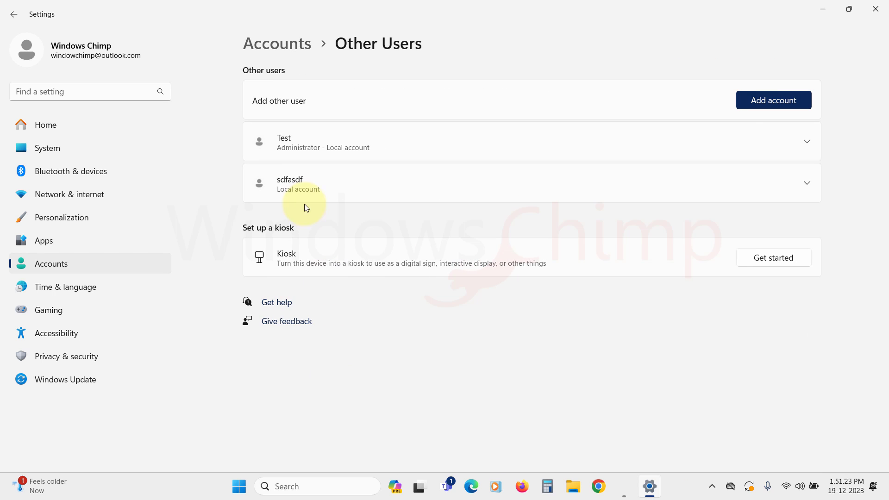
click(771, 100)
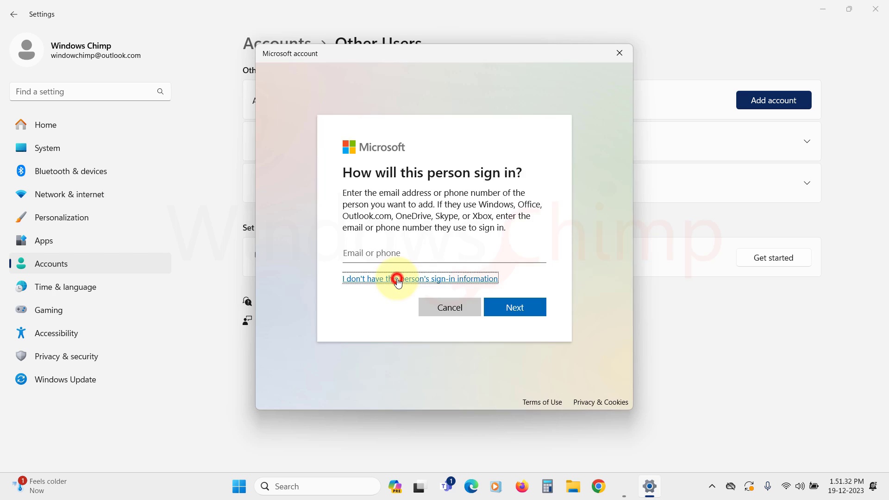
click(395, 278)
click(384, 272)
Step: Enter the user name Test4 and type the account password twice
text(Test4)
key(Tab)
text(*****)
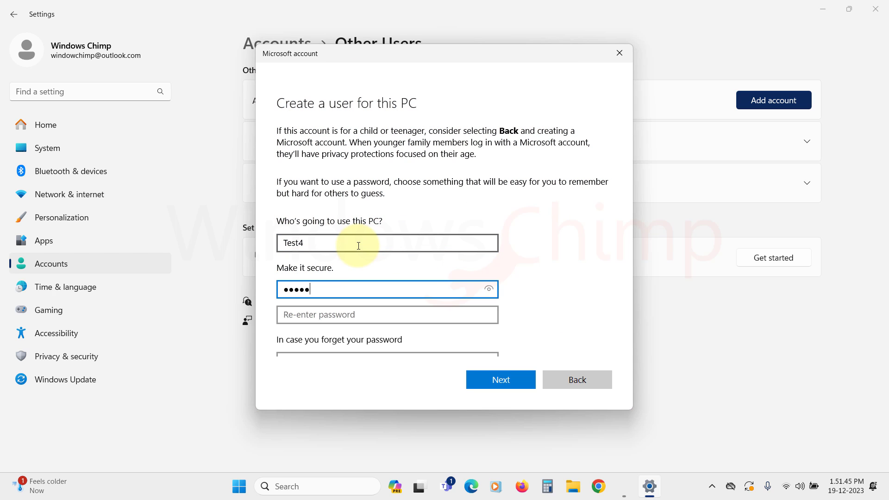
key(Tab)
text(*****)
Step: Set the born-city, first pet's name and childhood nickname security questions, each with an answer
key(Tab)
click(320, 347)
click(315, 288)
click(354, 290)
text(asdf)
key(Tab)
key(Down)
key(Tab)
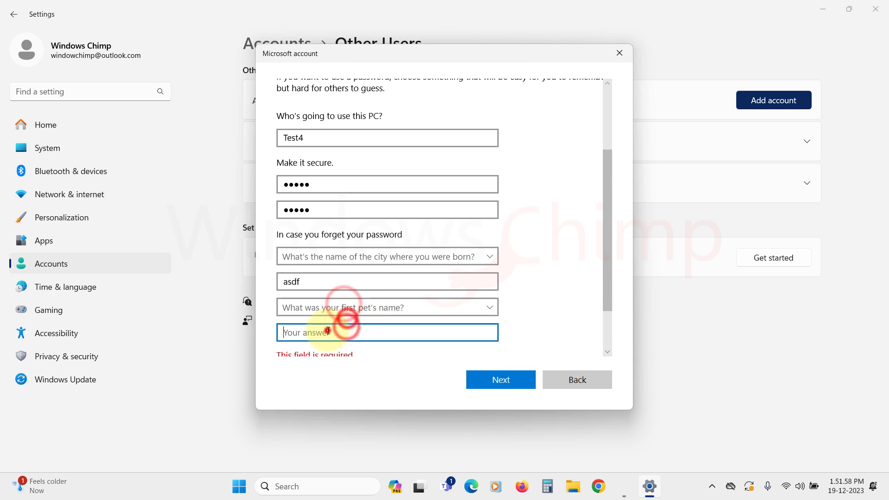
text(sdf)
click(345, 318)
click(343, 353)
key(Tab)
text(sdf)
Step: Create the Test4 account and change its account type to Standard User
click(485, 384)
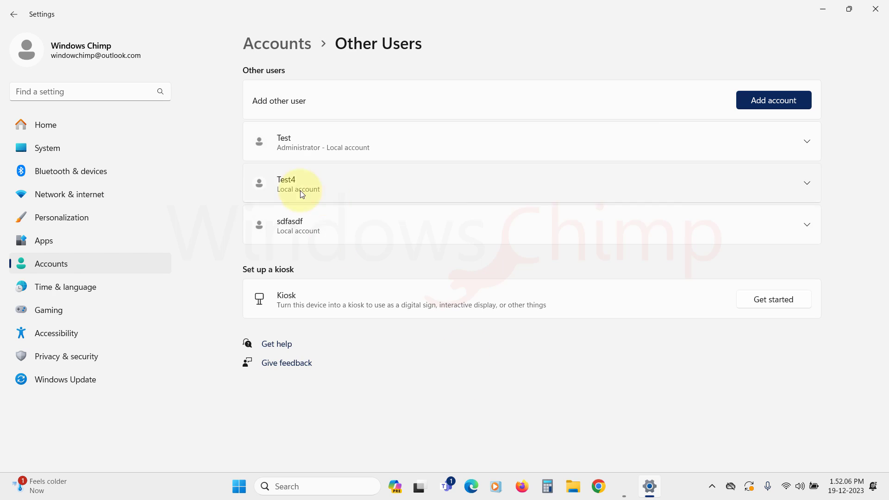
click(802, 182)
click(753, 218)
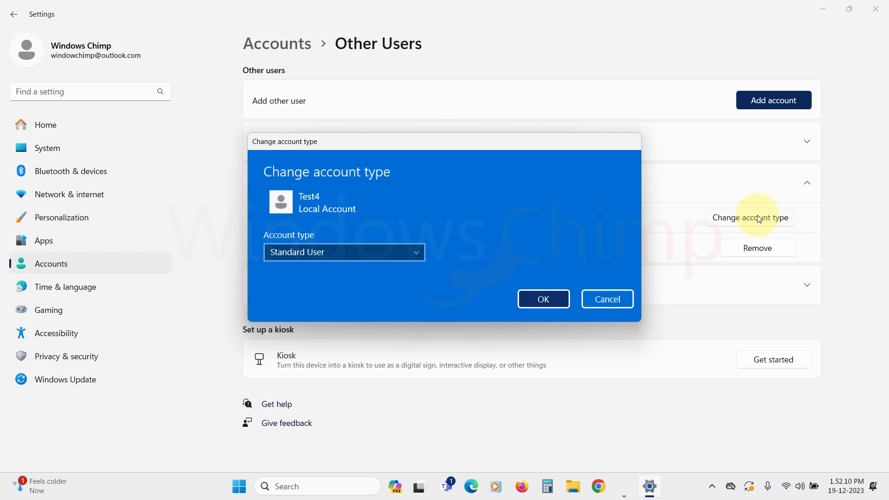
click(368, 255)
click(316, 254)
click(549, 296)
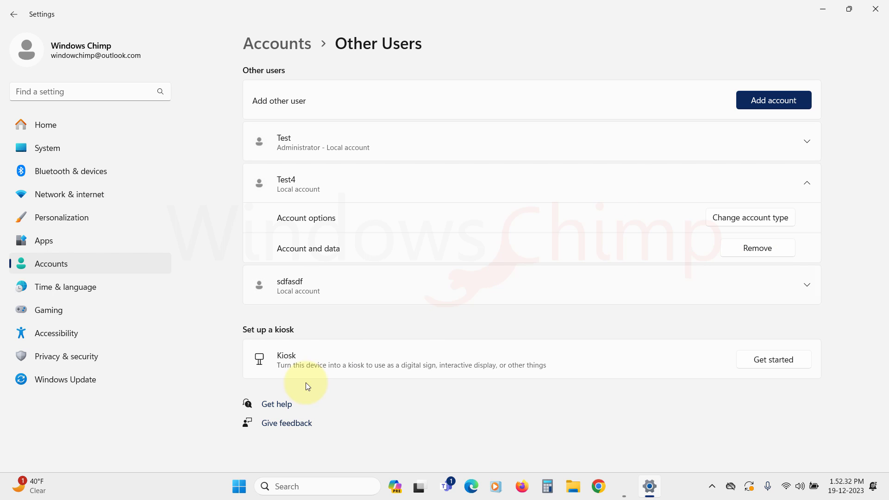
click(291, 494)
text(backu)
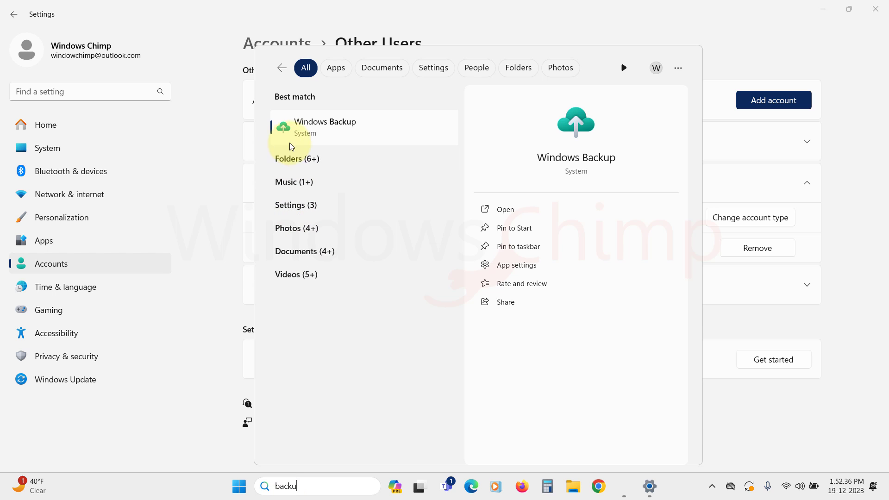
click(306, 135)
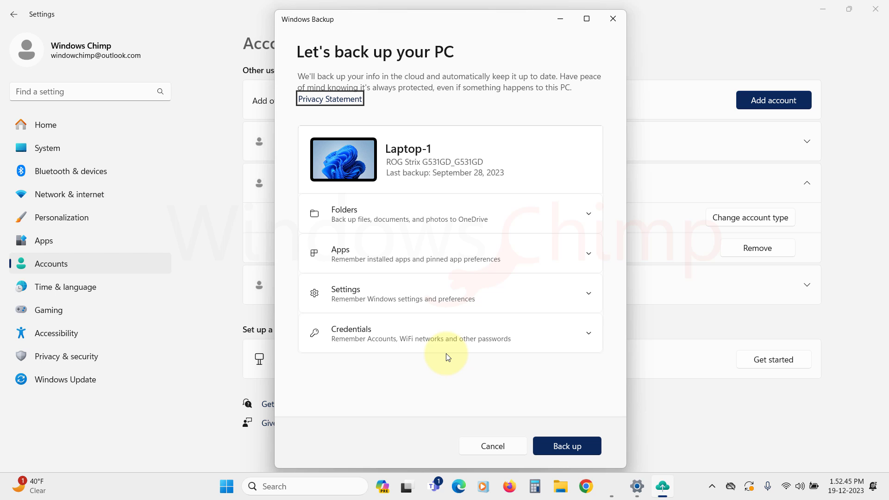
click(613, 19)
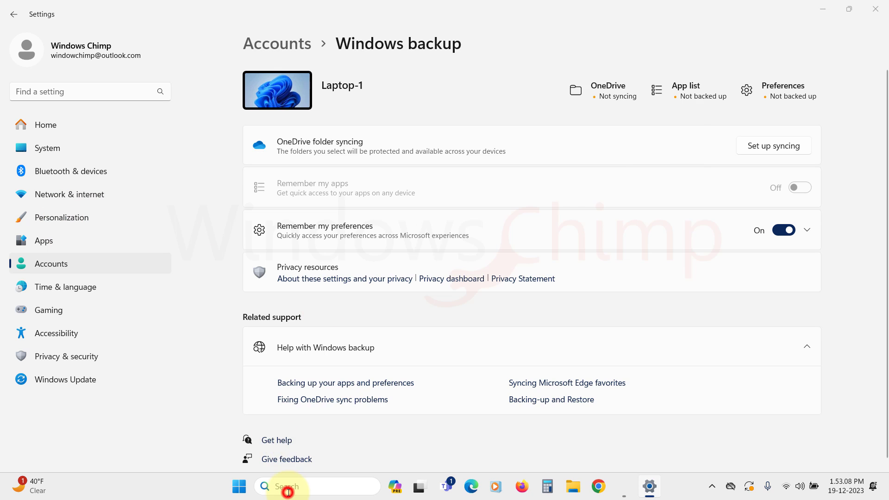
Step: Search for 'file history' and open the File History Control Panel page
click(287, 493)
text(file history)
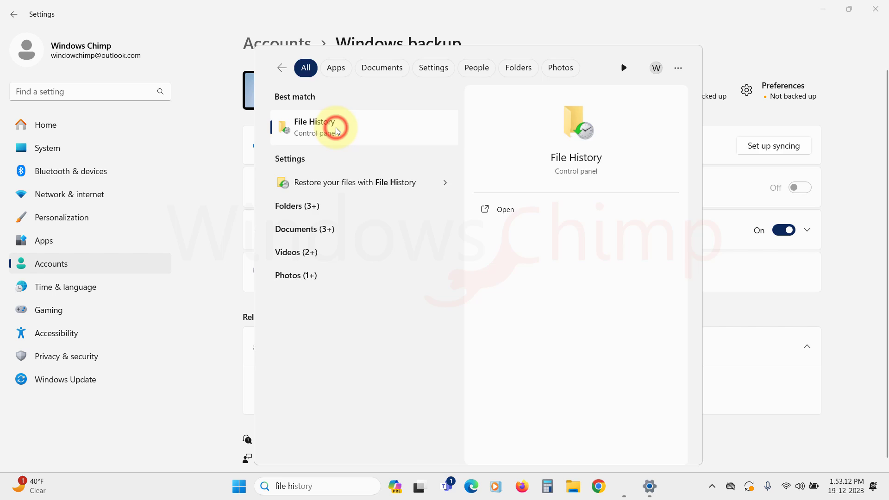
click(338, 124)
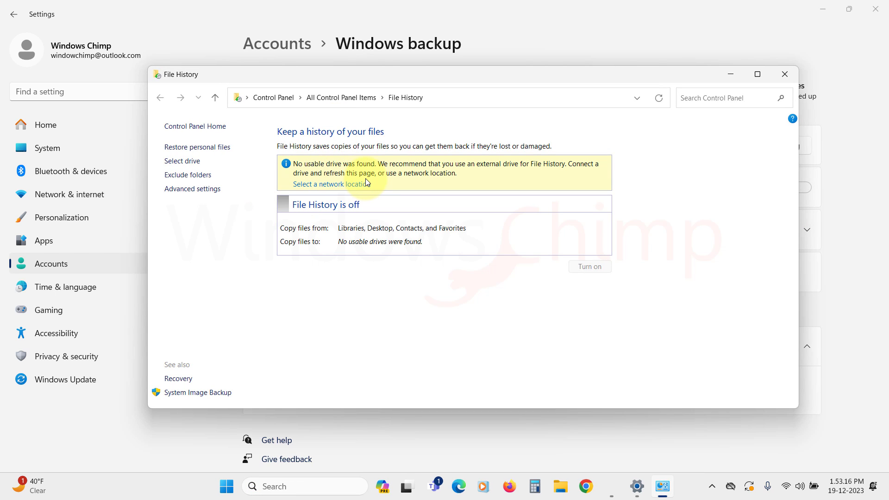